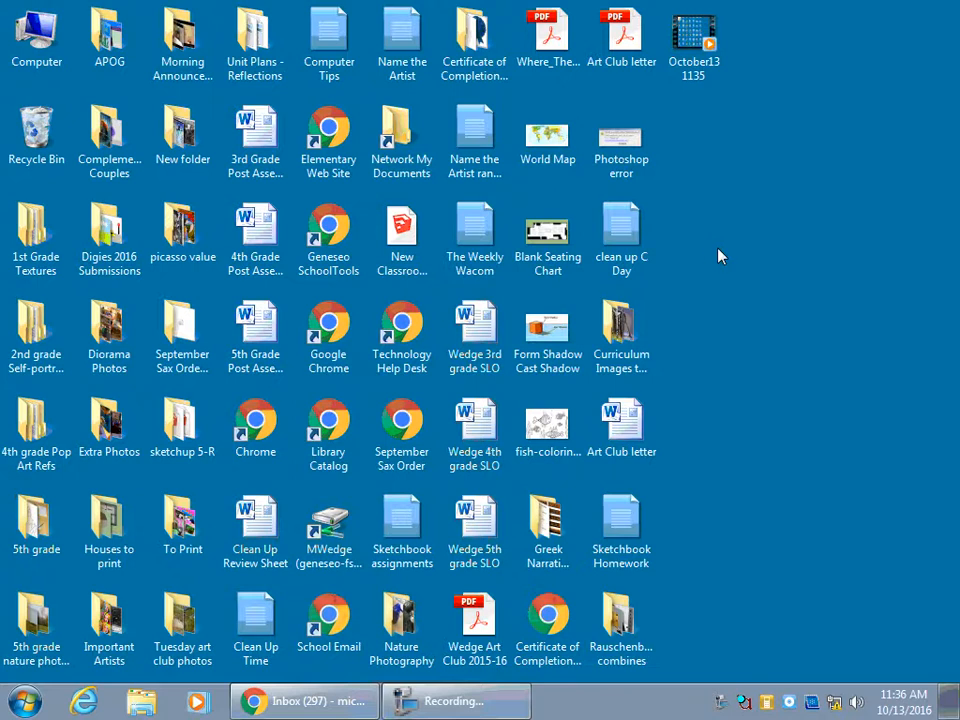
# Launch Adobe Photoshop CS6 from the Adobe Design and Web Premium CS6 program group.
pyautogui.click(27, 703)
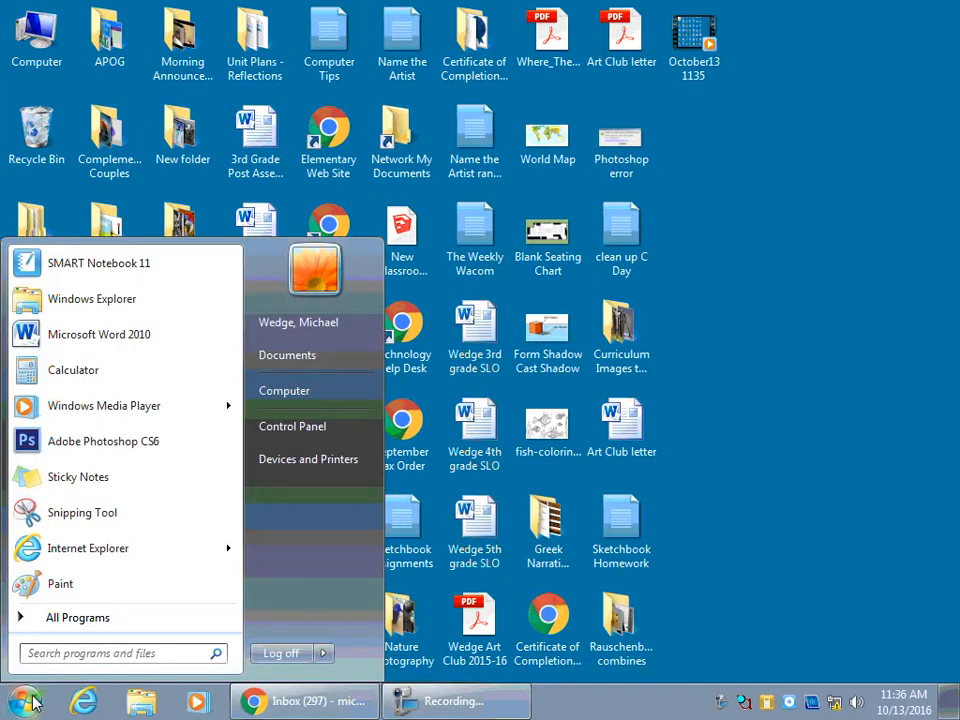
pyautogui.click(60, 618)
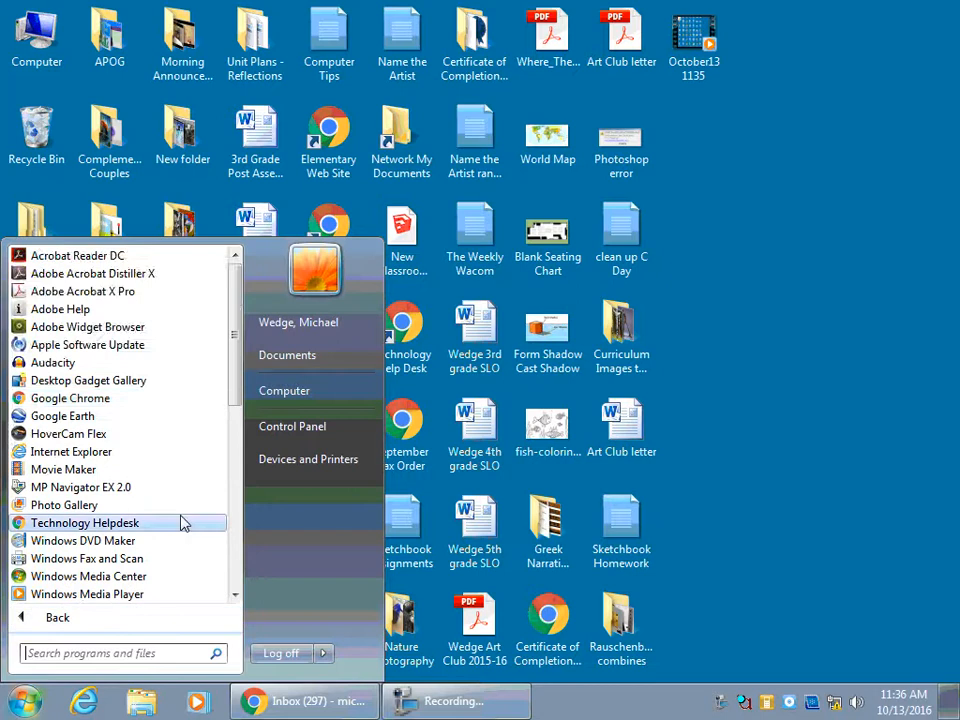
pyautogui.scroll(-5, 184, 399)
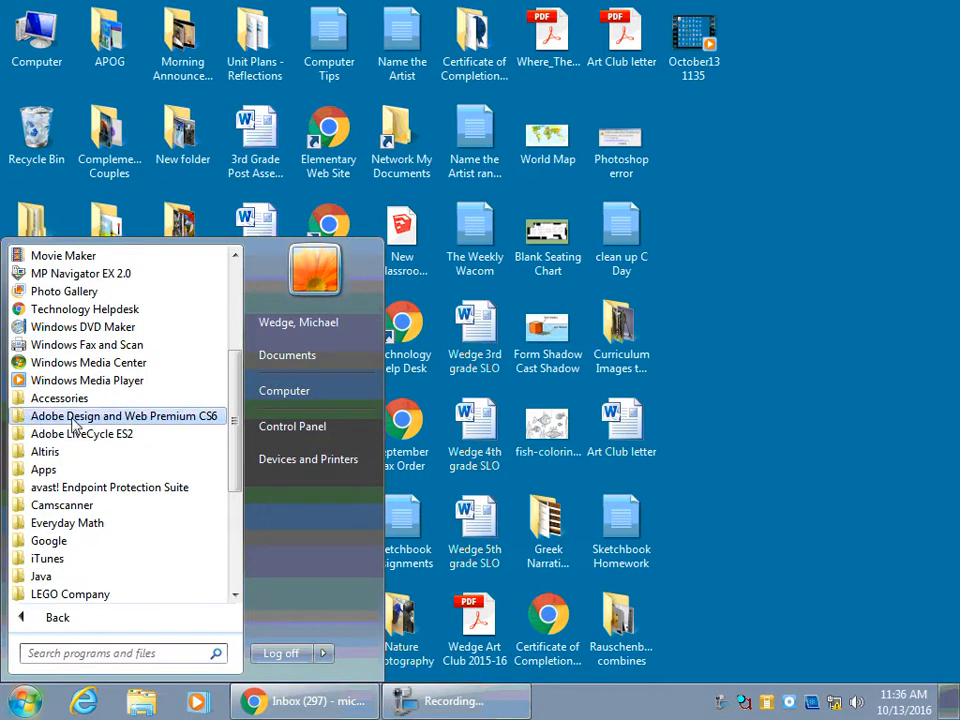
pyautogui.click(176, 416)
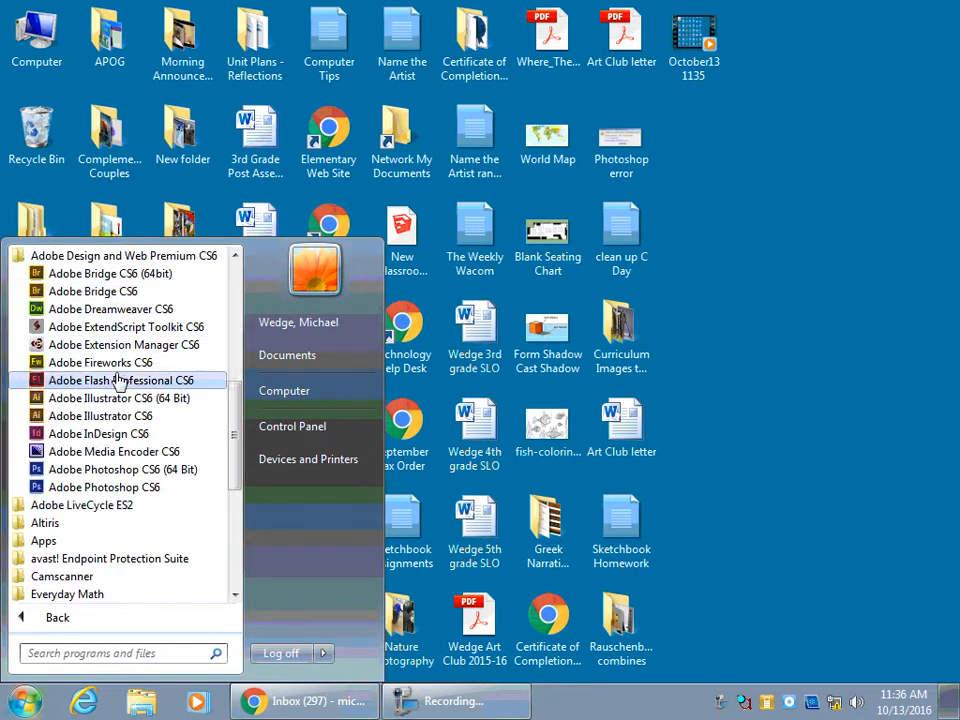
pyautogui.click(113, 489)
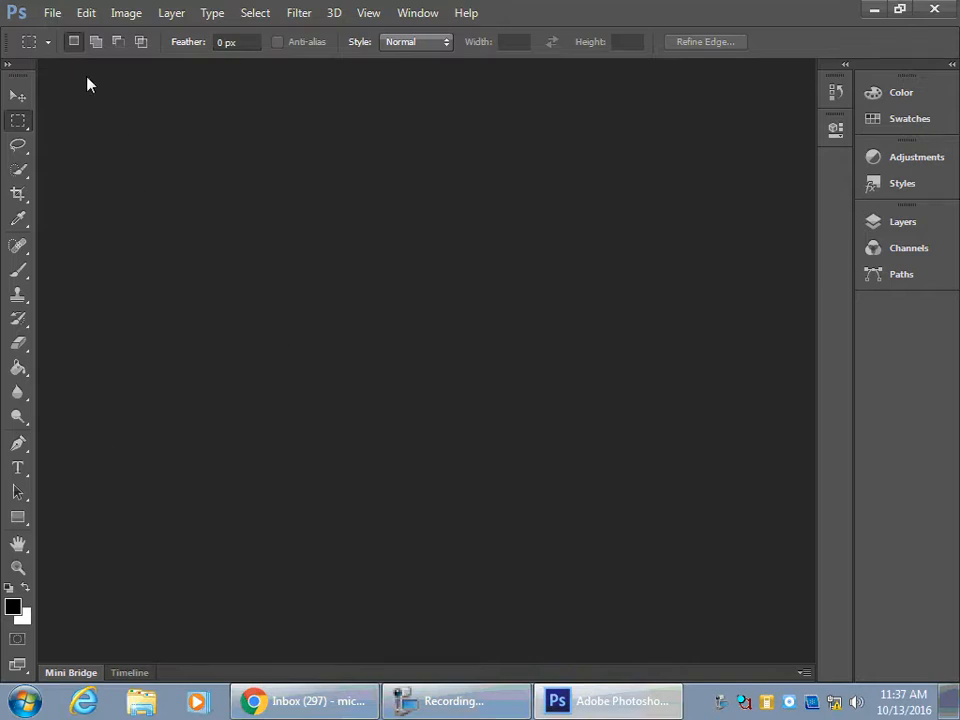
# Create a new document 12 inches wide and 9 inches high at a resolution of 100 pixels/inch.
pyautogui.click(53, 14)
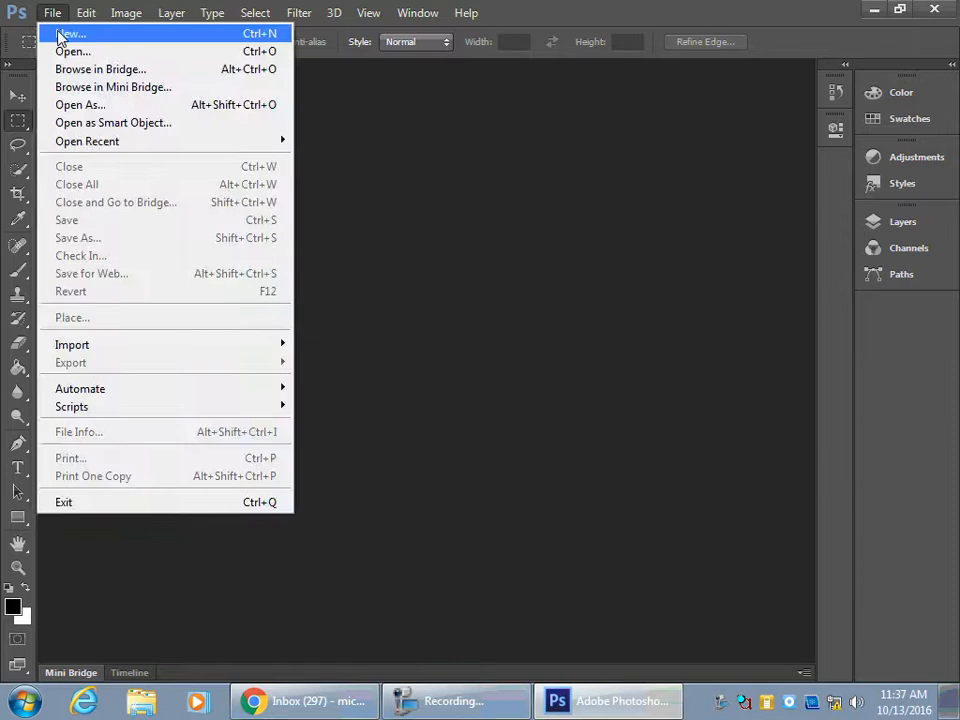
pyautogui.click(58, 33)
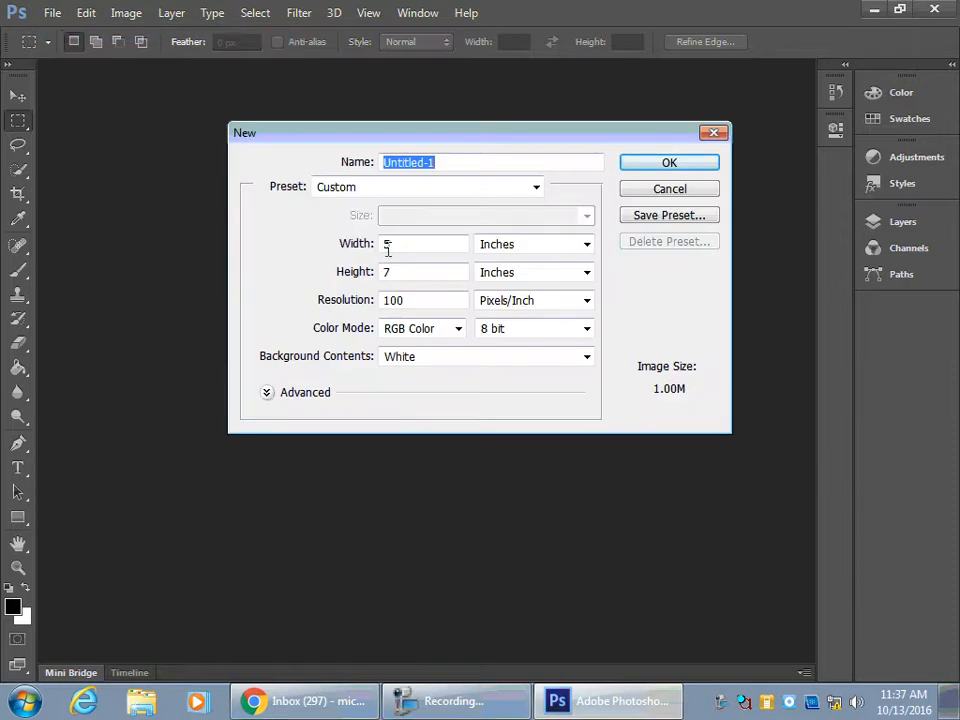
pyautogui.doubleClick(396, 246)
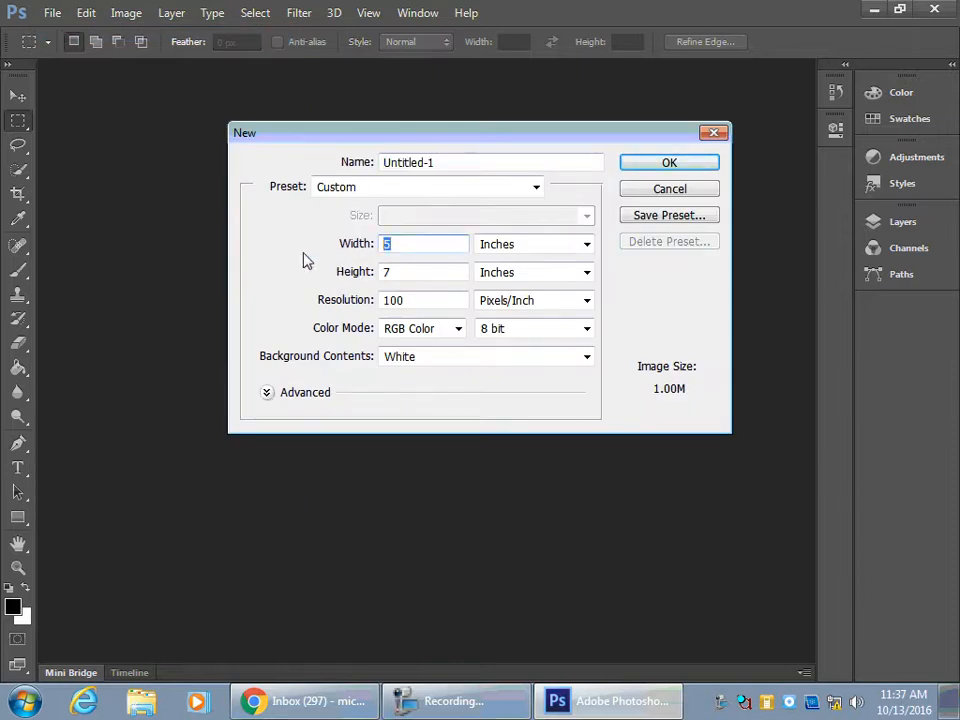
pyautogui.write('12')
pyautogui.moveTo(401, 273); pyautogui.dragTo(378, 272)
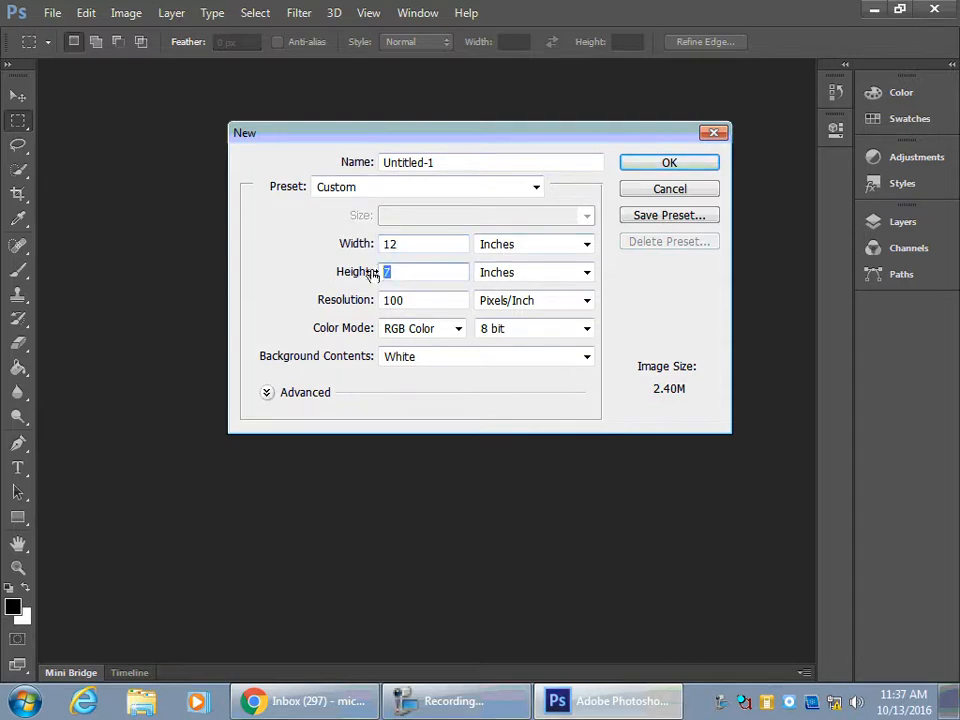
pyautogui.write('9')
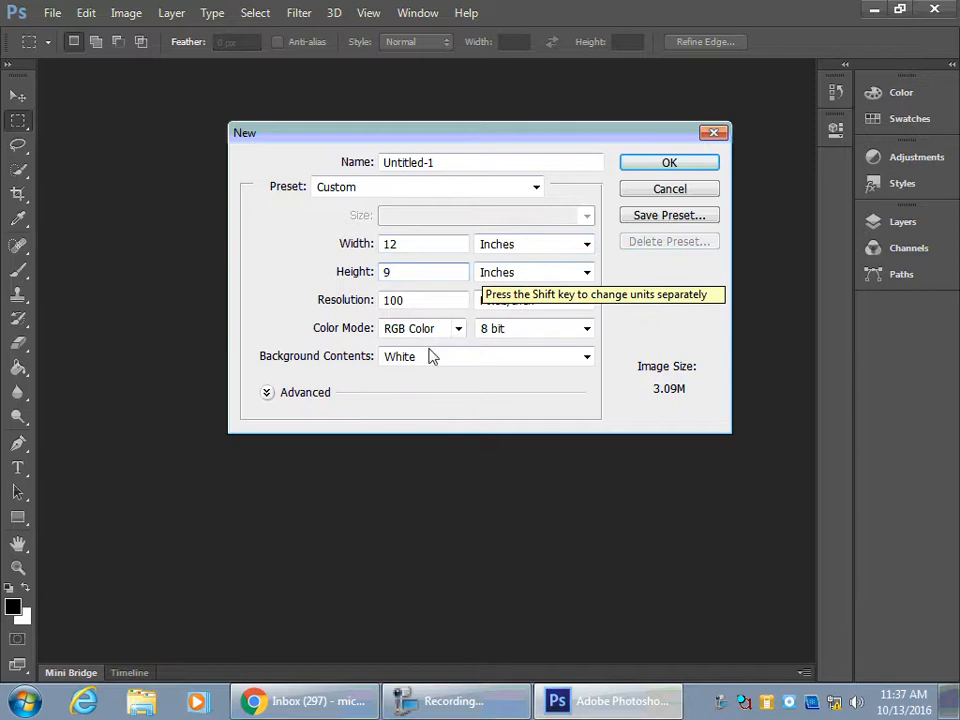
pyautogui.moveTo(400, 300); pyautogui.dragTo(352, 303)
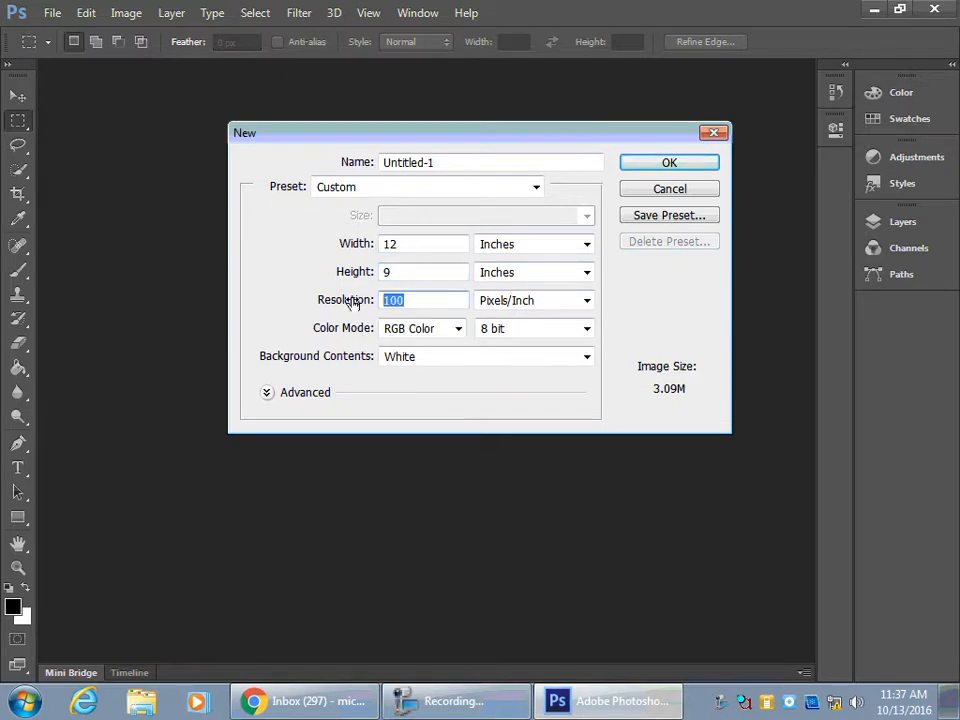
pyautogui.write('72')
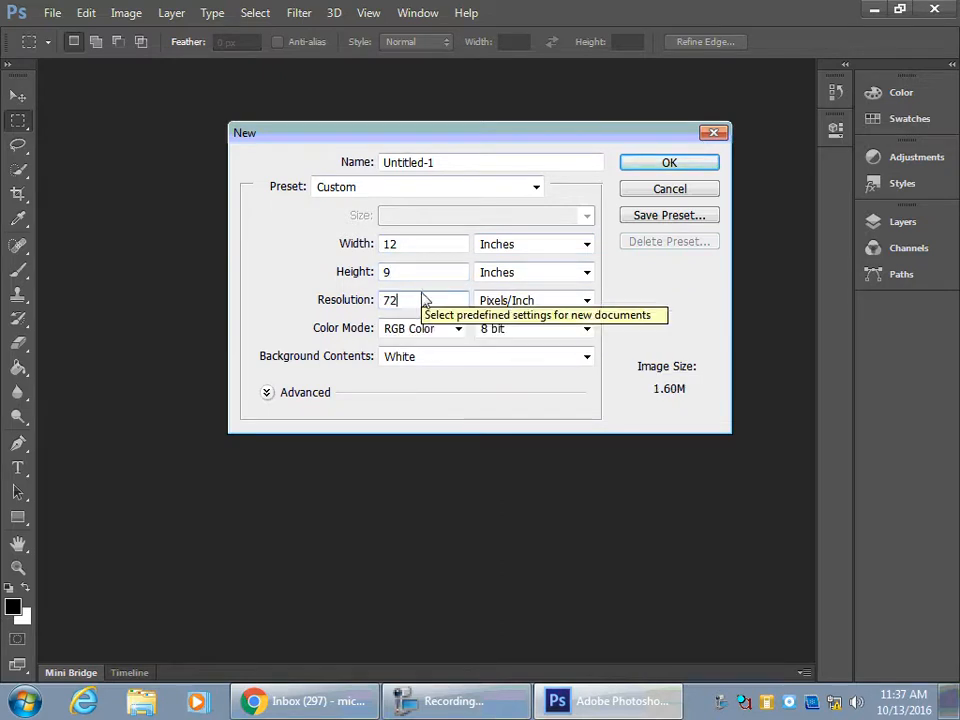
pyautogui.moveTo(422, 300); pyautogui.dragTo(369, 297)
pyautogui.write('100')
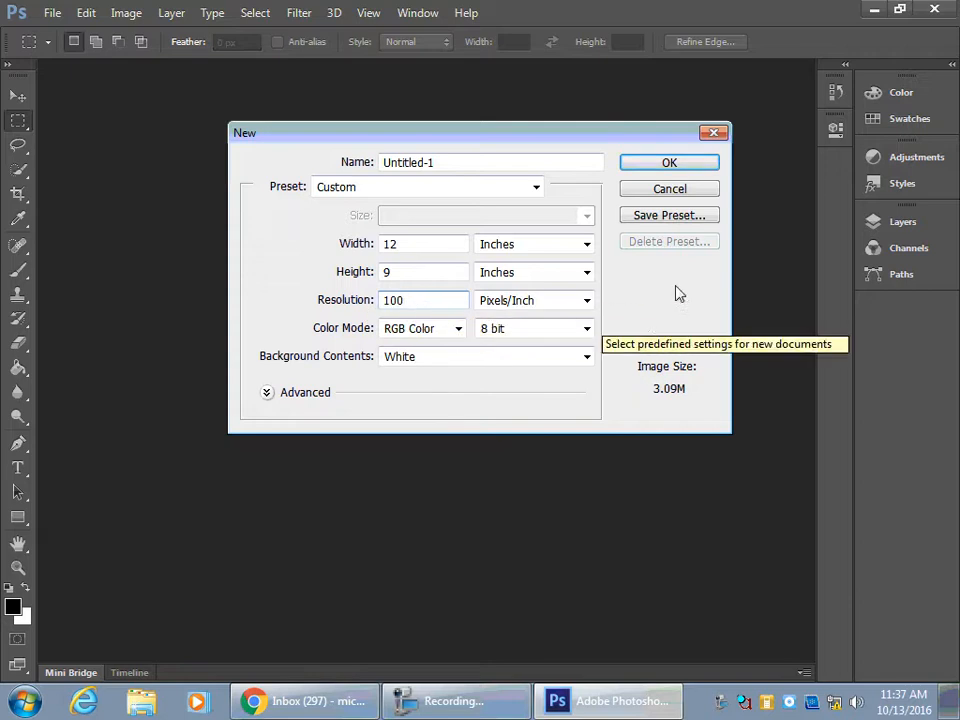
pyautogui.click(660, 166)
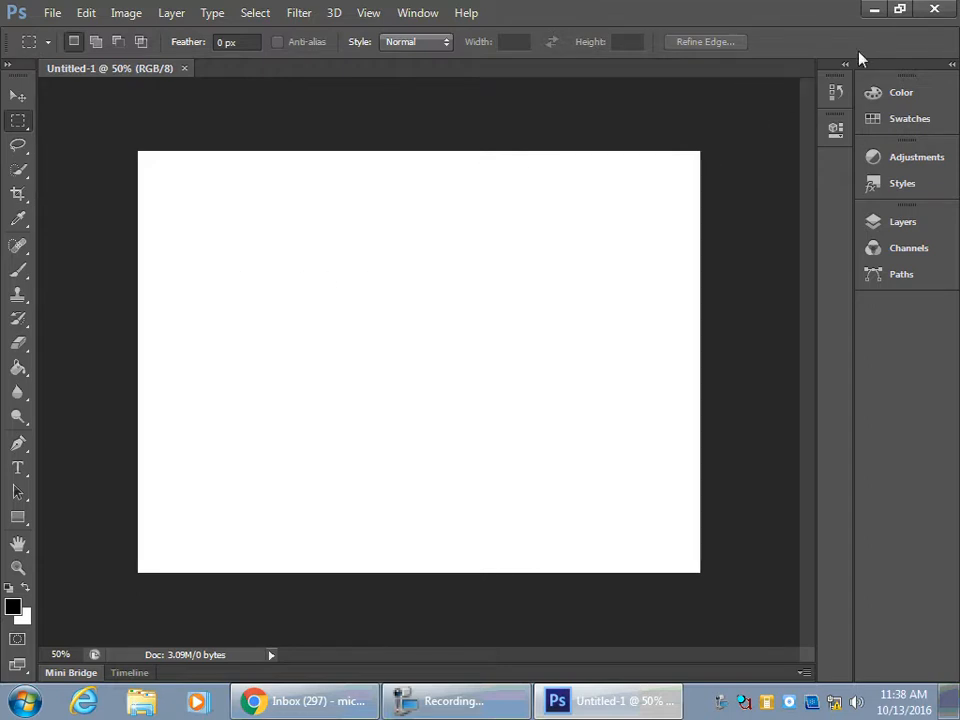
# Restore the Photoshop window to a smaller size and move it aside to uncover the desktop icons.
pyautogui.click(900, 12)
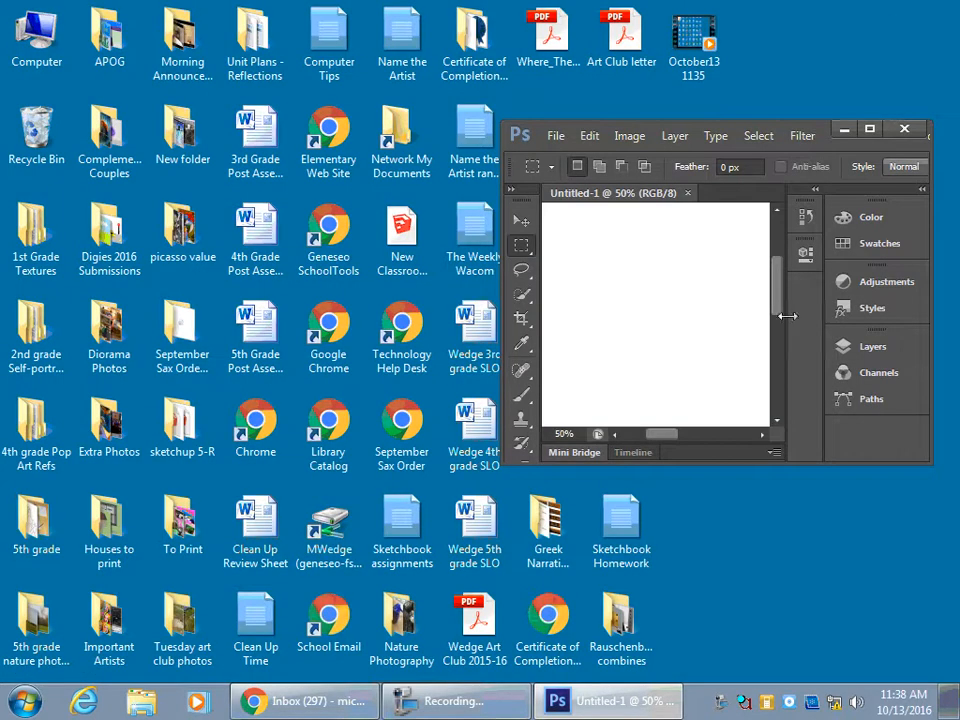
pyautogui.moveTo(926, 465)
pyautogui.mouseDown()
pyautogui.moveTo(853, 583)
pyautogui.moveTo(932, 441)
pyautogui.moveTo(940, 455)
pyautogui.mouseUp()
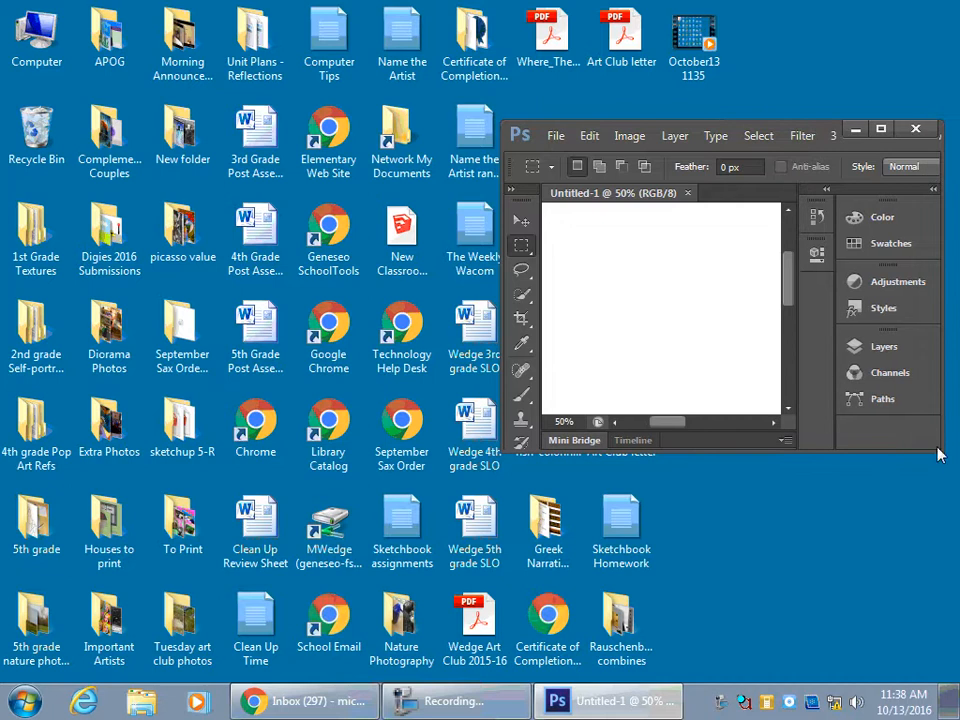
pyautogui.moveTo(657, 133); pyautogui.dragTo(729, 189)
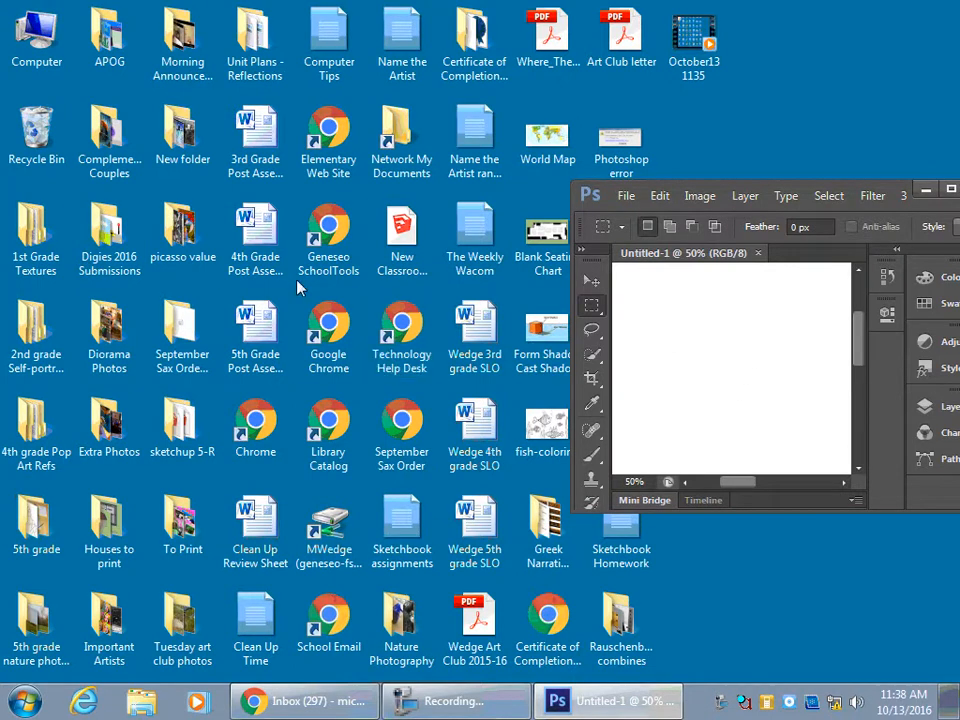
# In Windows Explorer, open the teacher and partner's photo folder inside the fourth-grade class folder under Elementary Classes on Shared Files (S:).
pyautogui.doubleClick(42, 38)
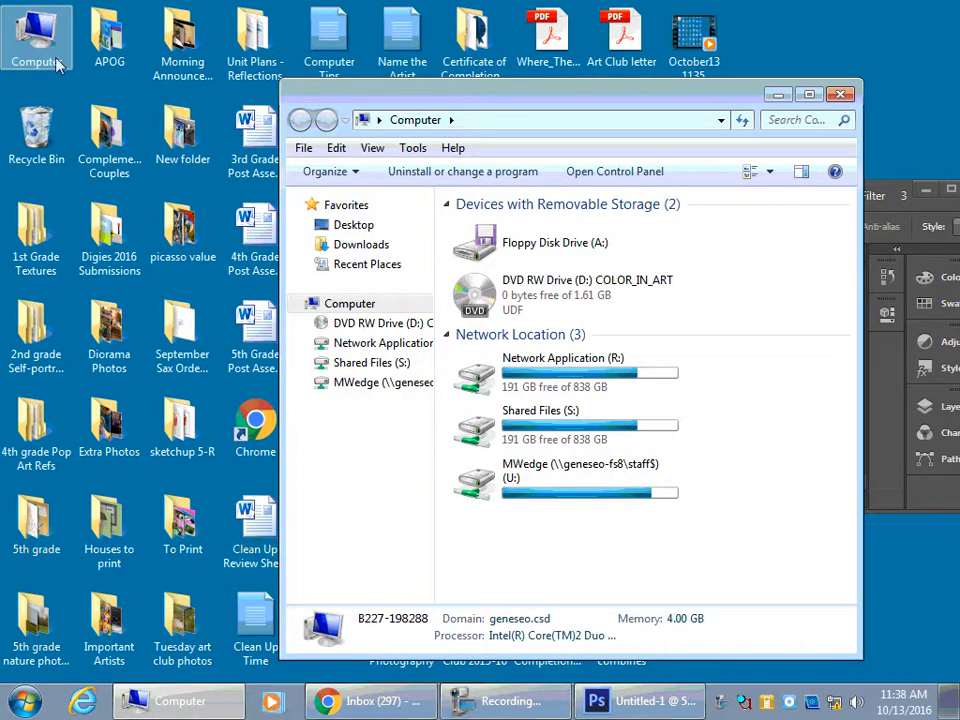
pyautogui.click(370, 363)
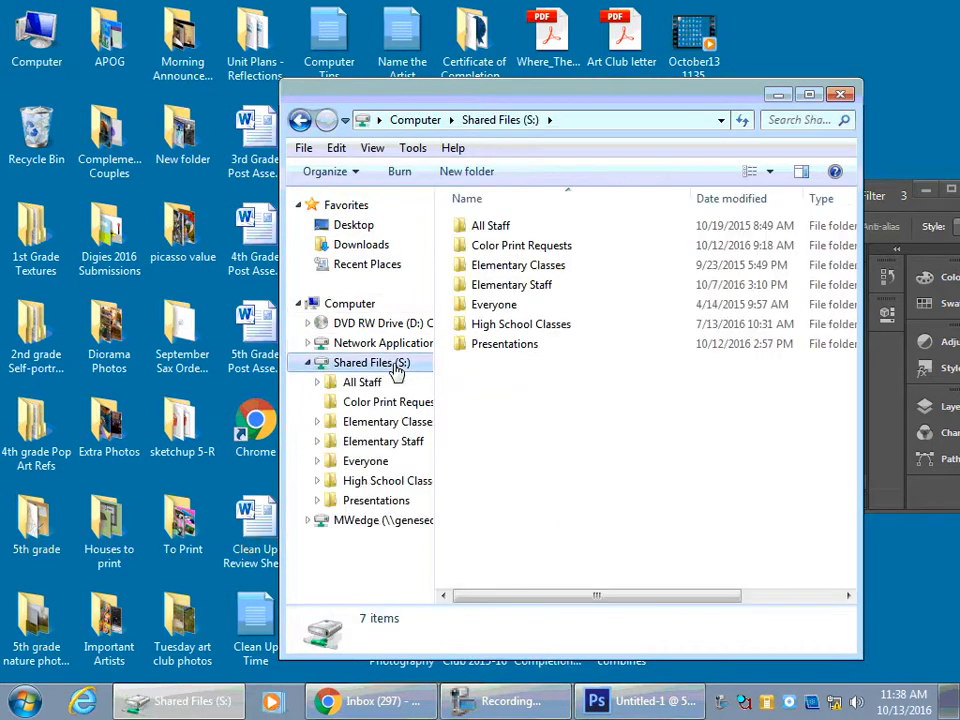
pyautogui.doubleClick(513, 268)
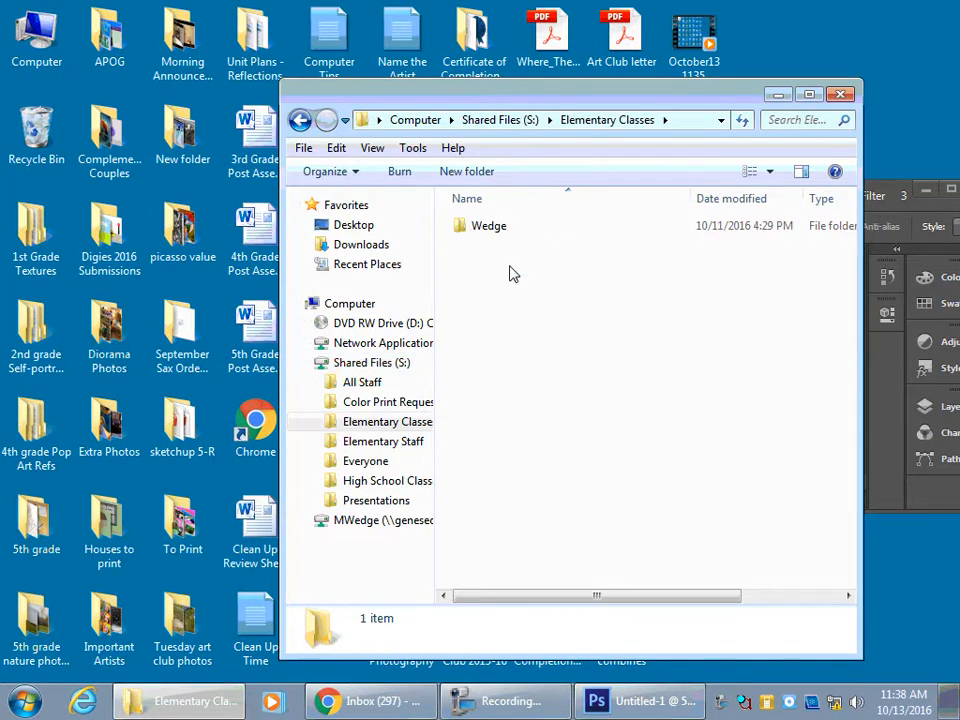
pyautogui.doubleClick(501, 231)
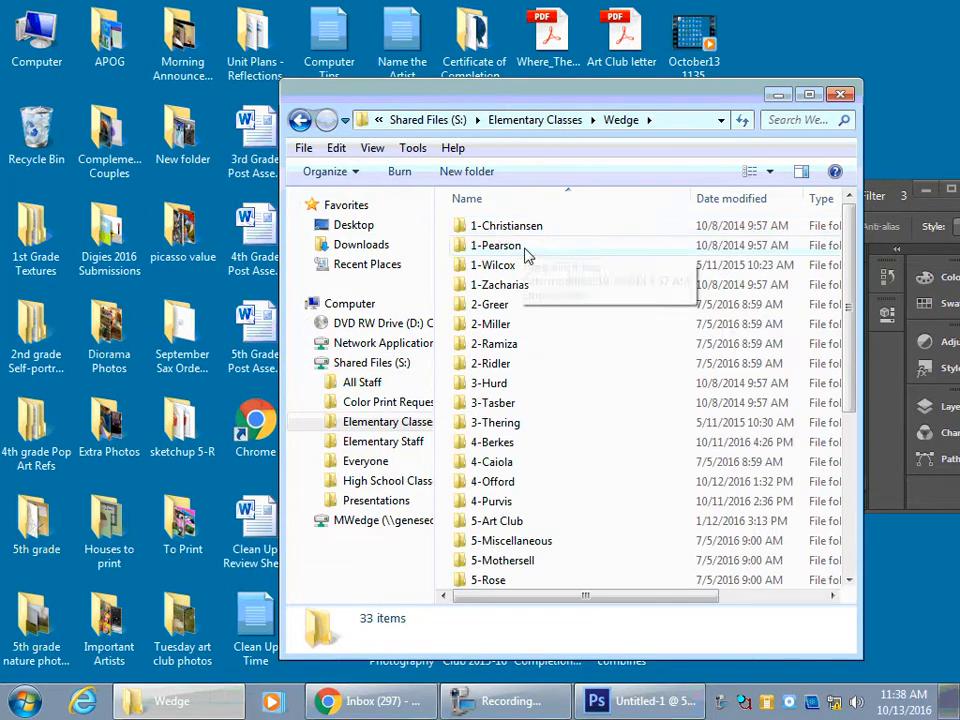
pyautogui.doubleClick(505, 442)
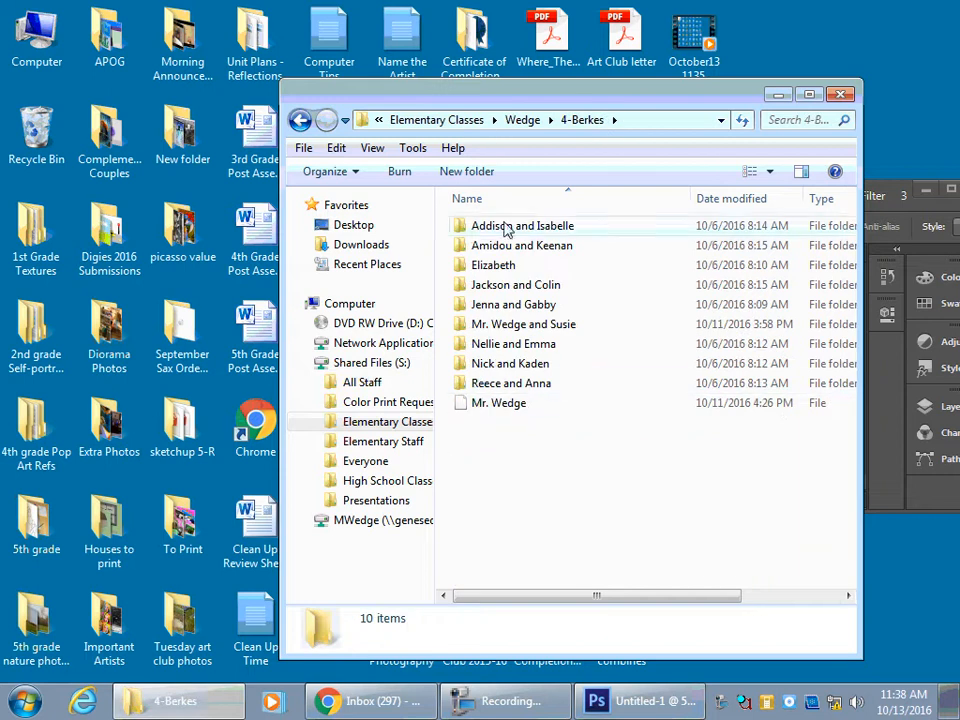
pyautogui.doubleClick(537, 328)
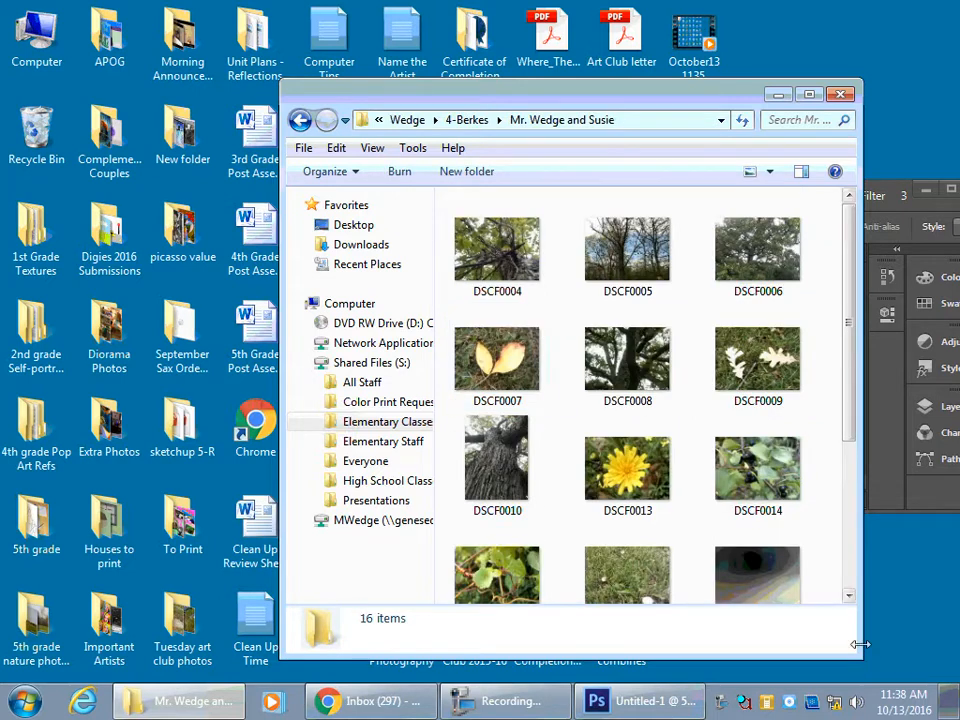
# Shrink the photo folder window and place it beside the Photoshop window so both can be seen.
pyautogui.moveTo(864, 670); pyautogui.dragTo(810, 603)
pyautogui.moveTo(629, 104); pyautogui.dragTo(375, 92)
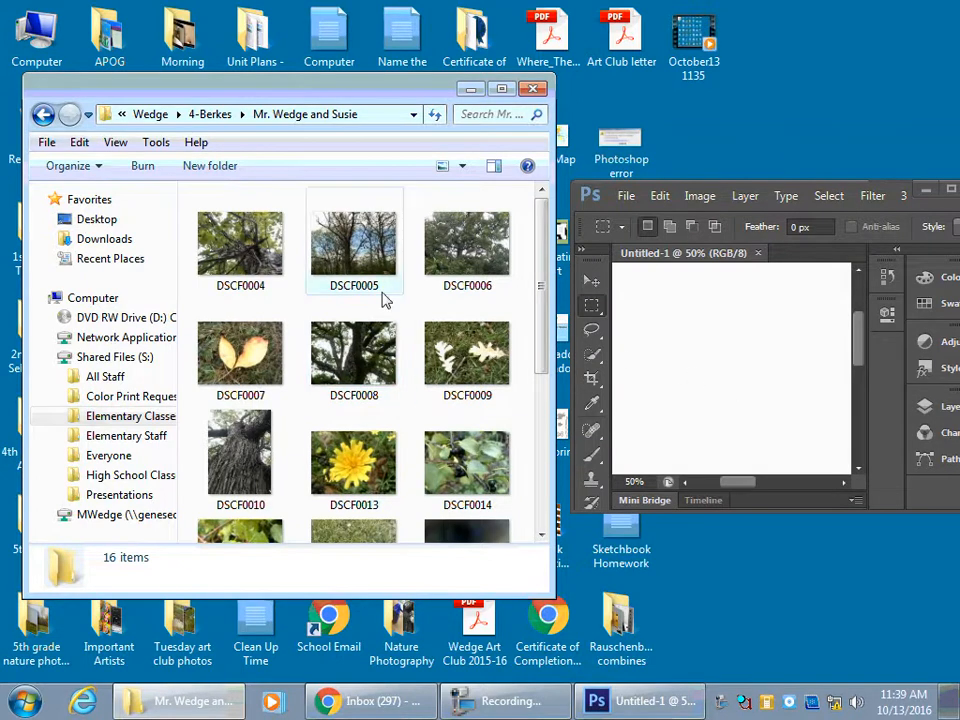
# Display the folder's photos as a list, and return them to Large Icons view.
pyautogui.click(461, 166)
pyautogui.click(513, 264)
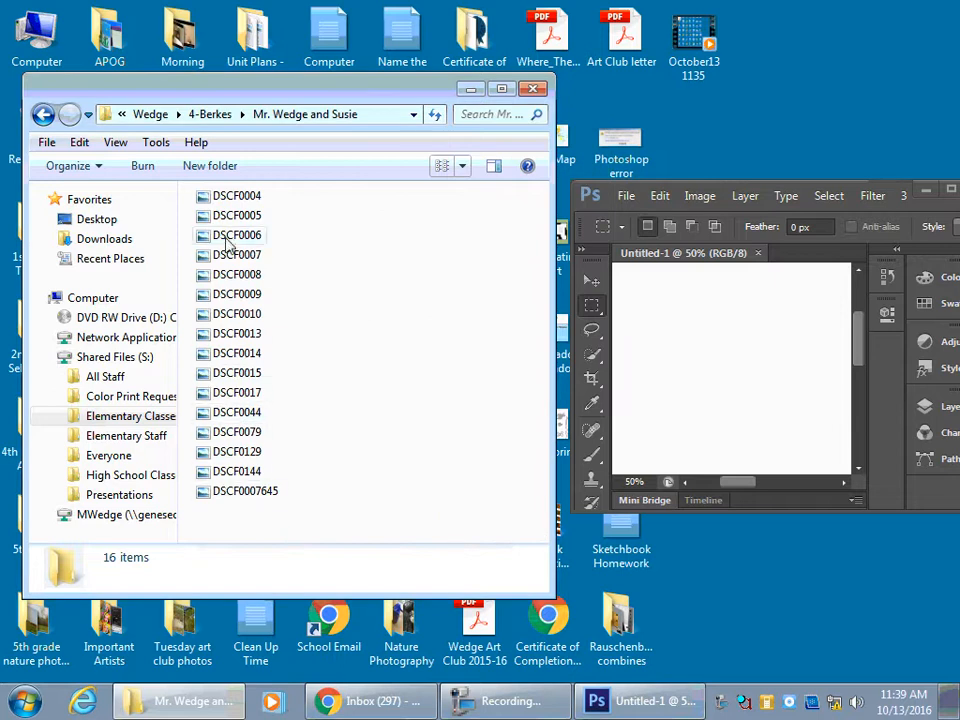
pyautogui.click(464, 168)
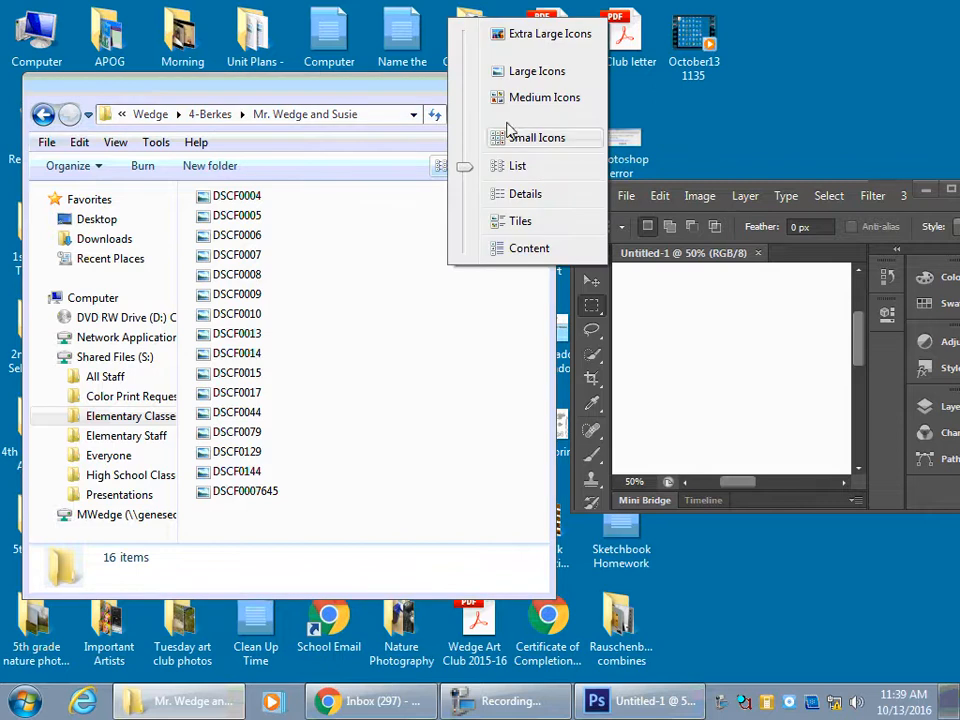
pyautogui.click(493, 71)
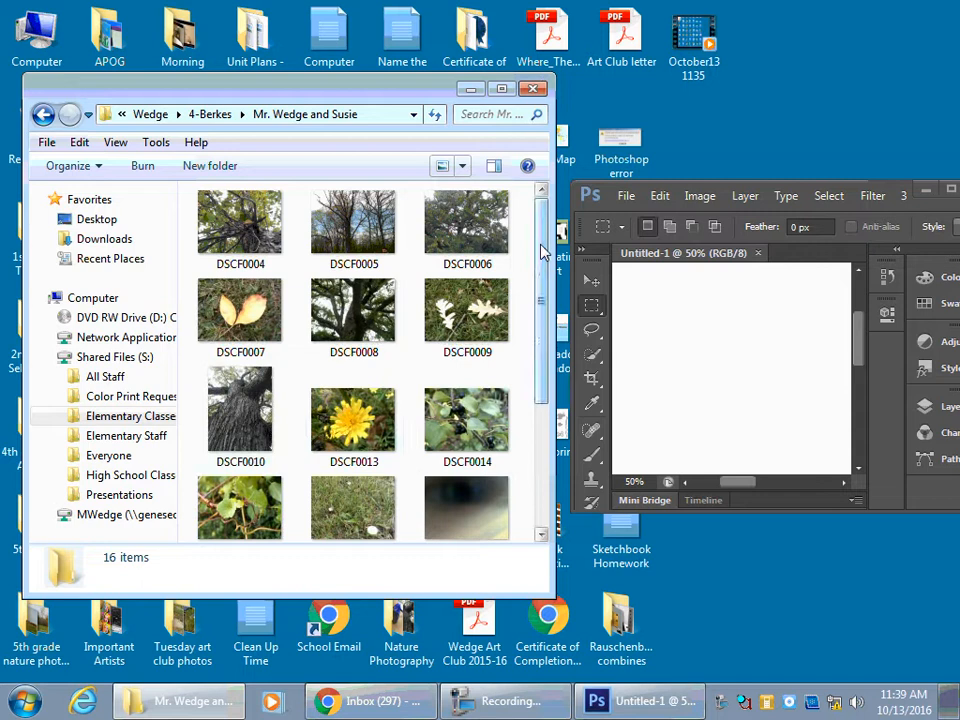
# Look over the folder's photos, opening DSCF0013 in Windows Photo Viewer and paging through the pictures up to DSCF0144.
pyautogui.moveTo(542, 253); pyautogui.dragTo(541, 383)
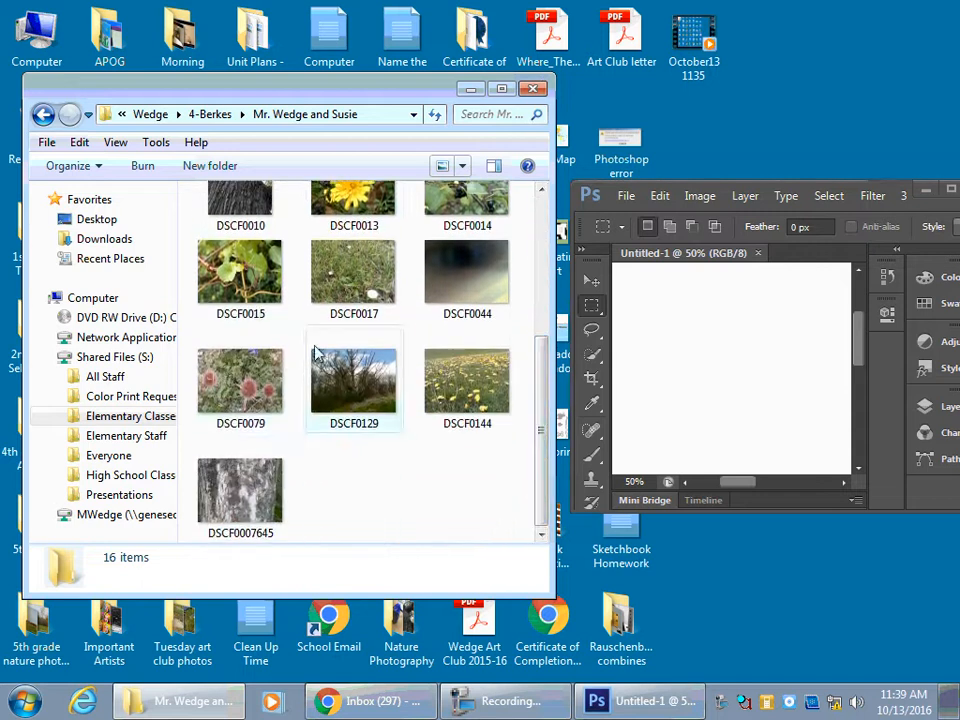
pyautogui.moveTo(542, 369); pyautogui.dragTo(537, 295)
pyautogui.doubleClick(352, 312)
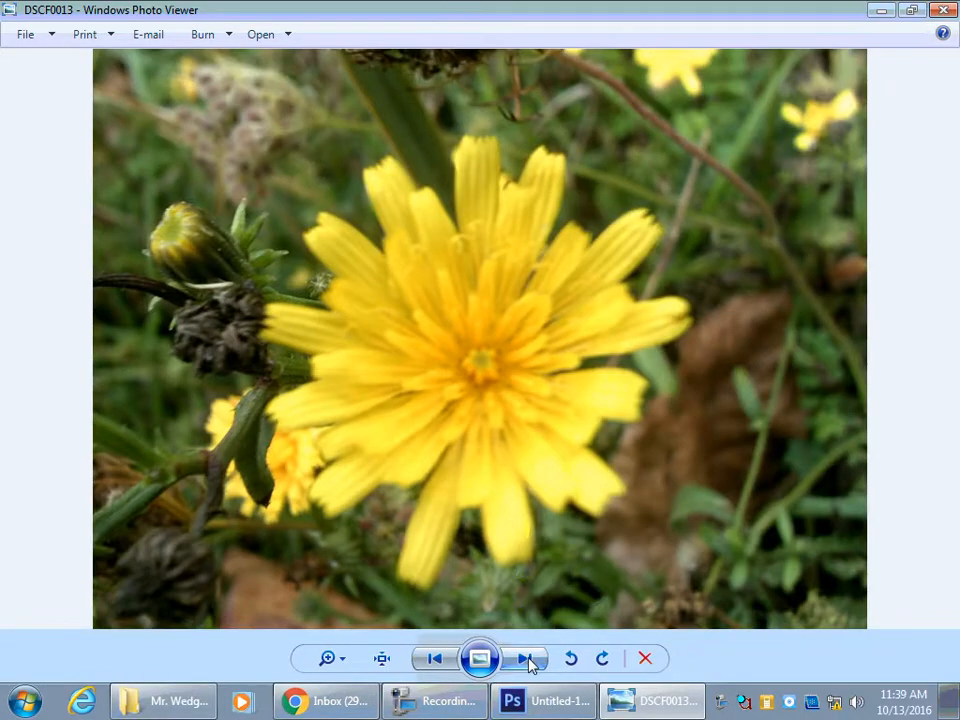
pyautogui.click(527, 659)
pyautogui.click(527, 659)
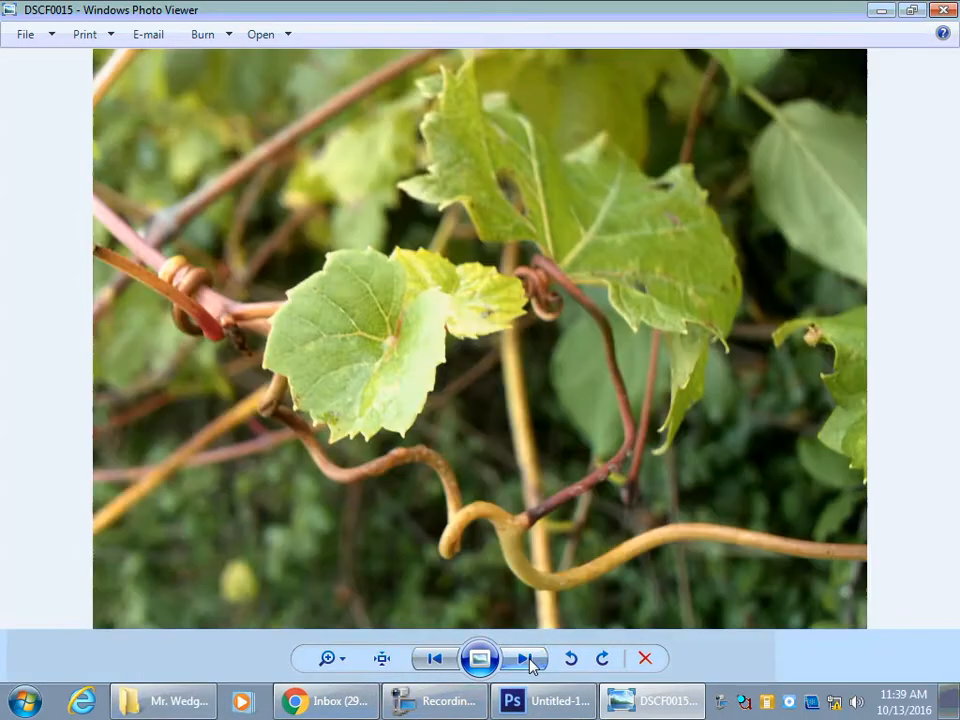
pyautogui.click(527, 660)
pyautogui.click(527, 660)
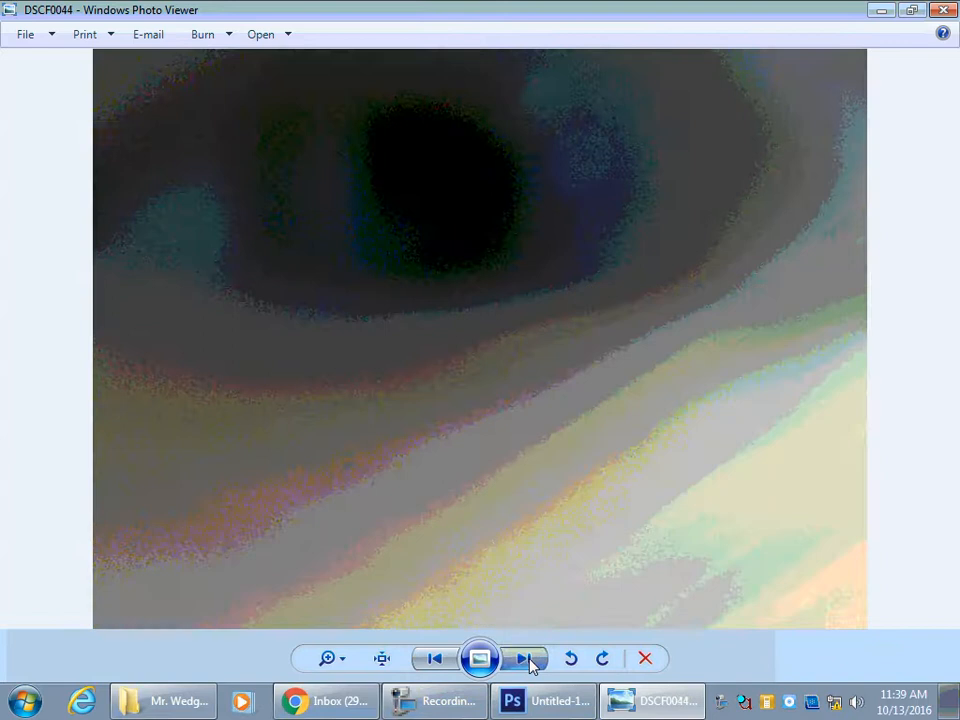
pyautogui.click(525, 662)
pyautogui.click(530, 662)
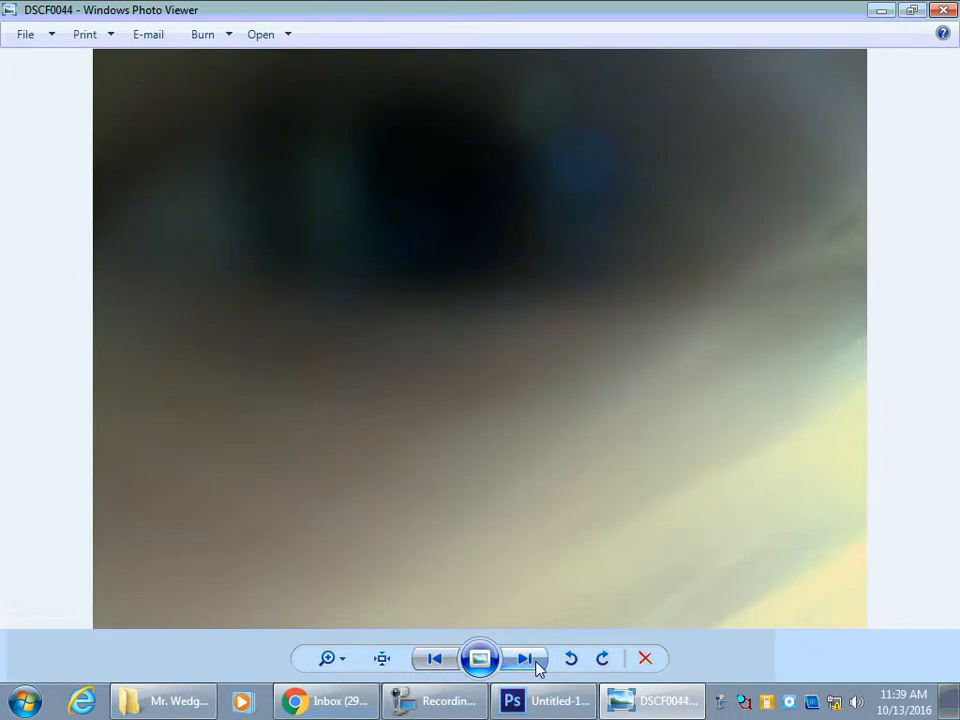
pyautogui.click(537, 662)
pyautogui.click(537, 662)
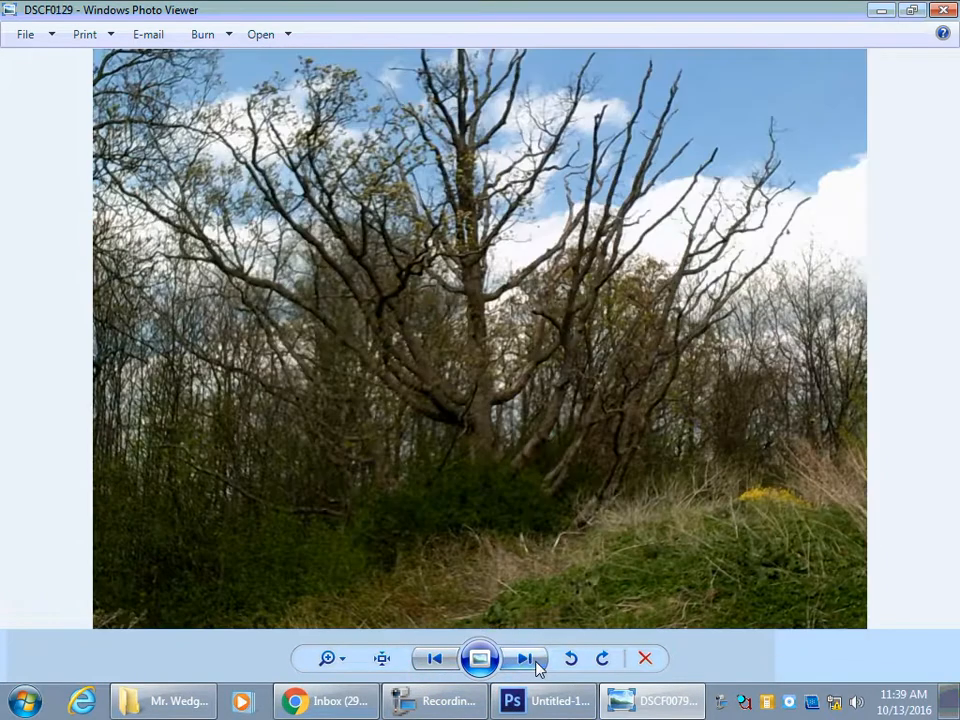
pyautogui.click(436, 660)
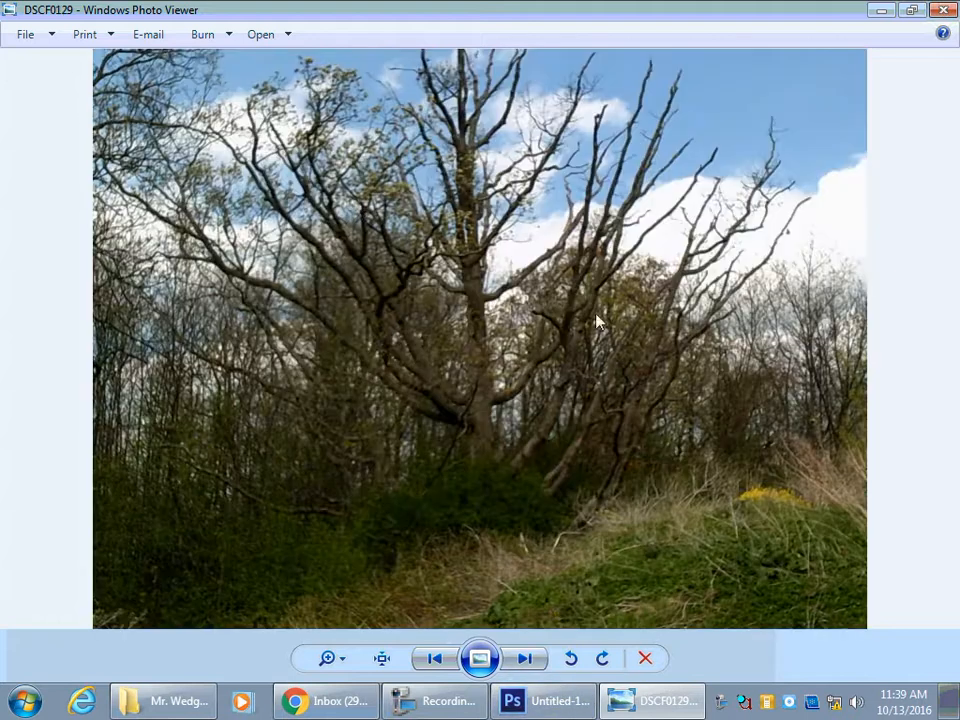
pyautogui.click(536, 658)
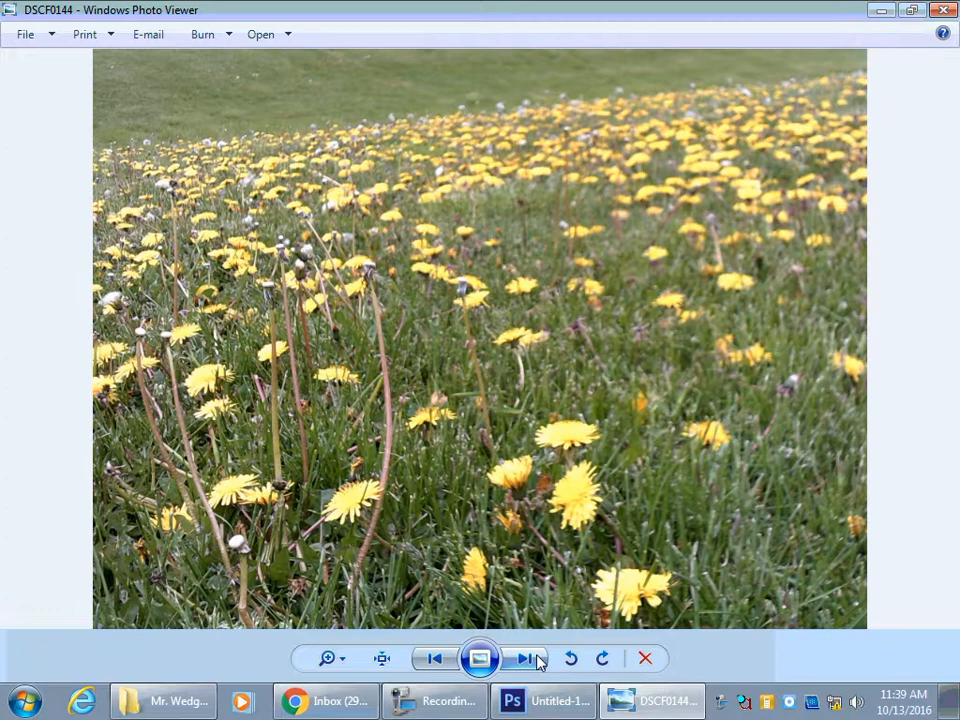
# Page through the remaining folder photos from DSCF0144 round to DSCF0013, and close Windows Photo Viewer.
pyautogui.click(538, 662)
pyautogui.click(538, 661)
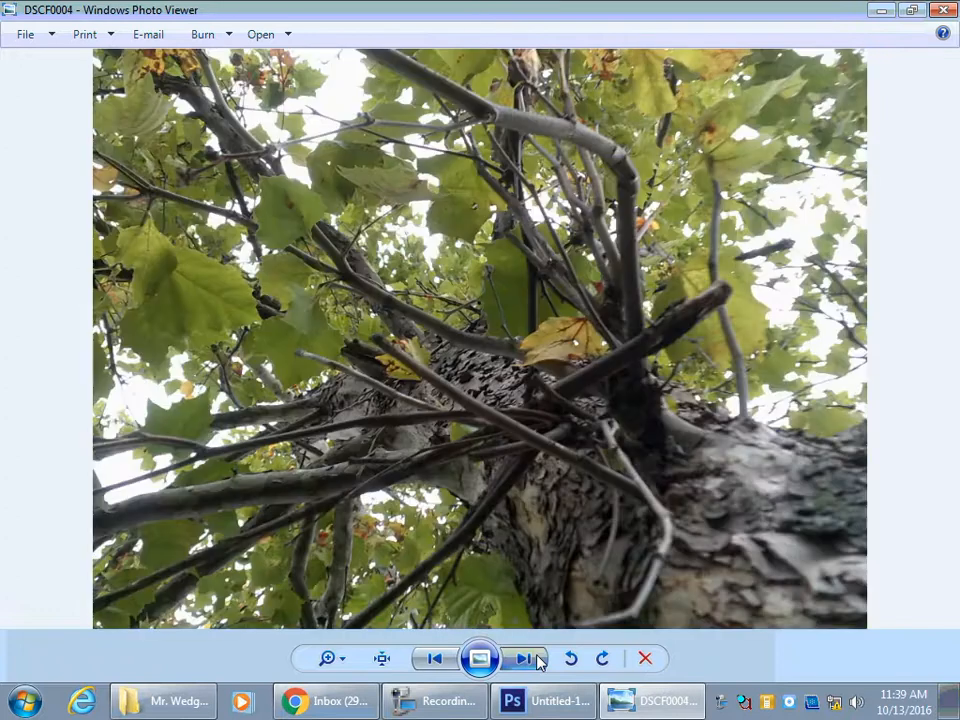
pyautogui.click(538, 661)
pyautogui.click(538, 661)
pyautogui.click(538, 661)
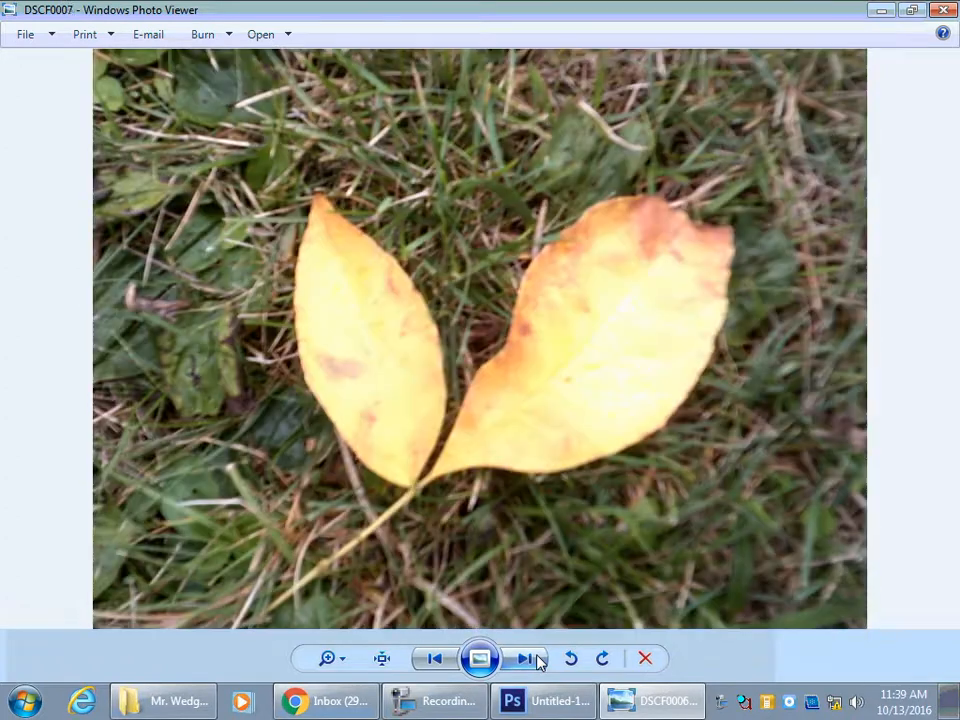
pyautogui.click(538, 661)
pyautogui.click(538, 661)
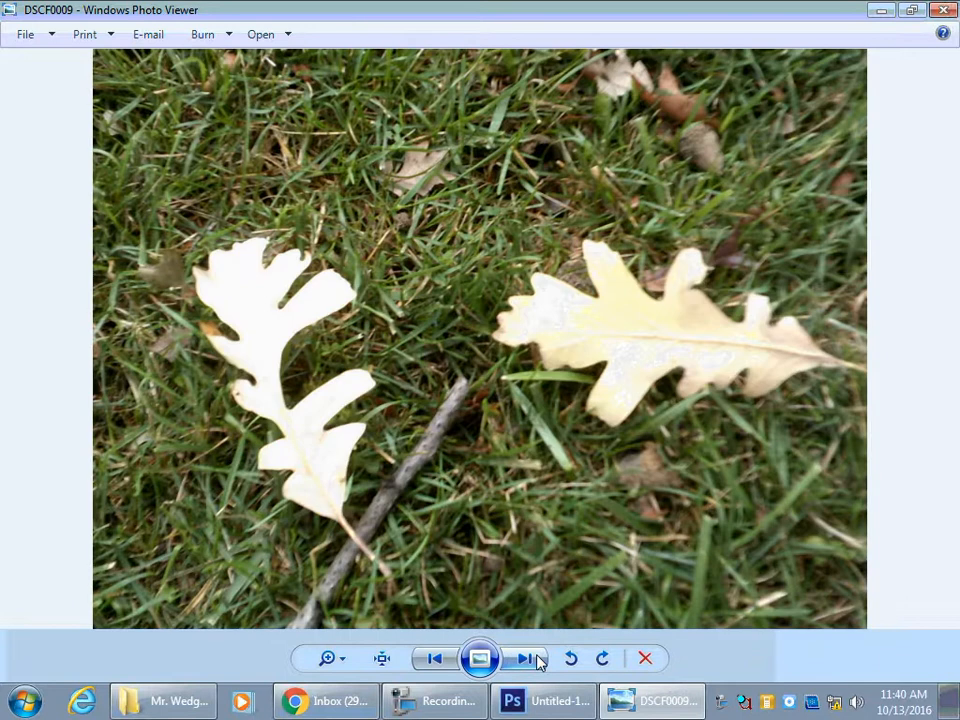
pyautogui.click(538, 661)
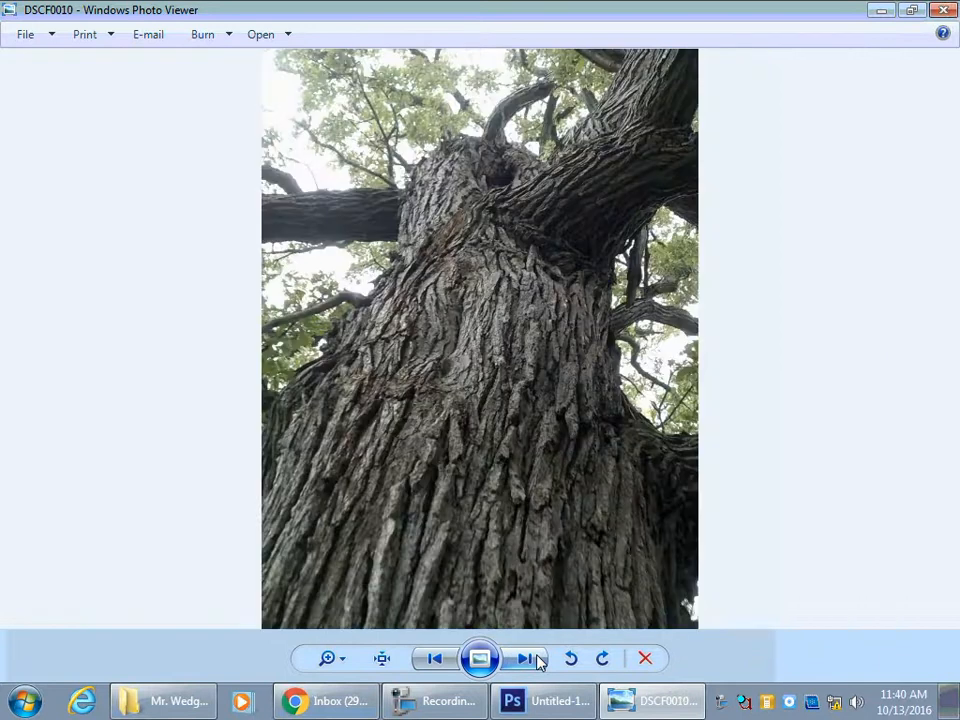
pyautogui.click(538, 661)
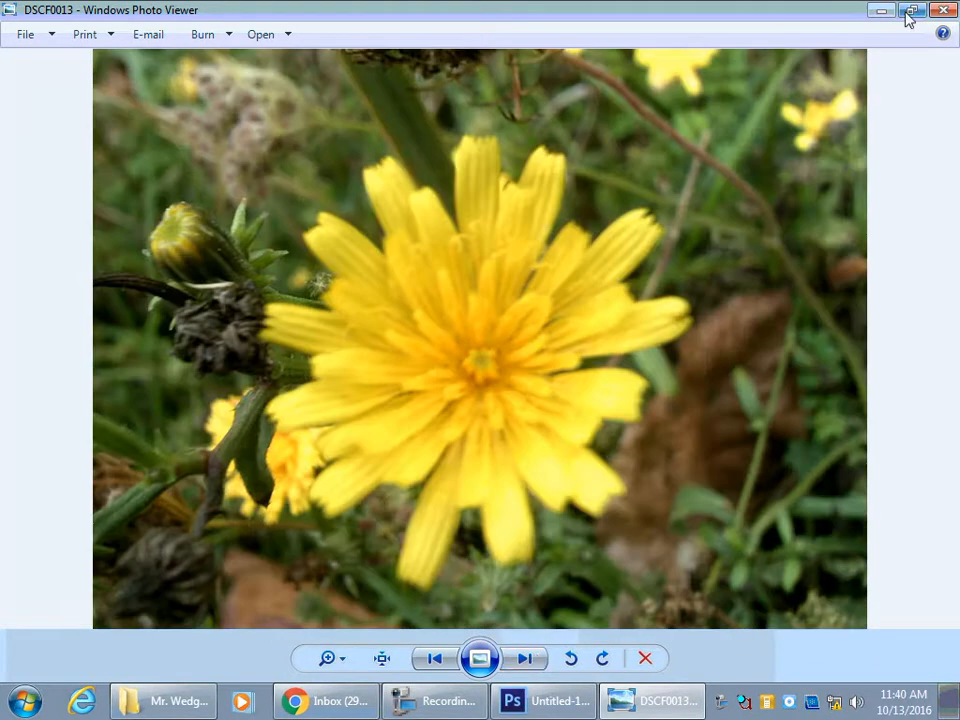
pyautogui.click(943, 12)
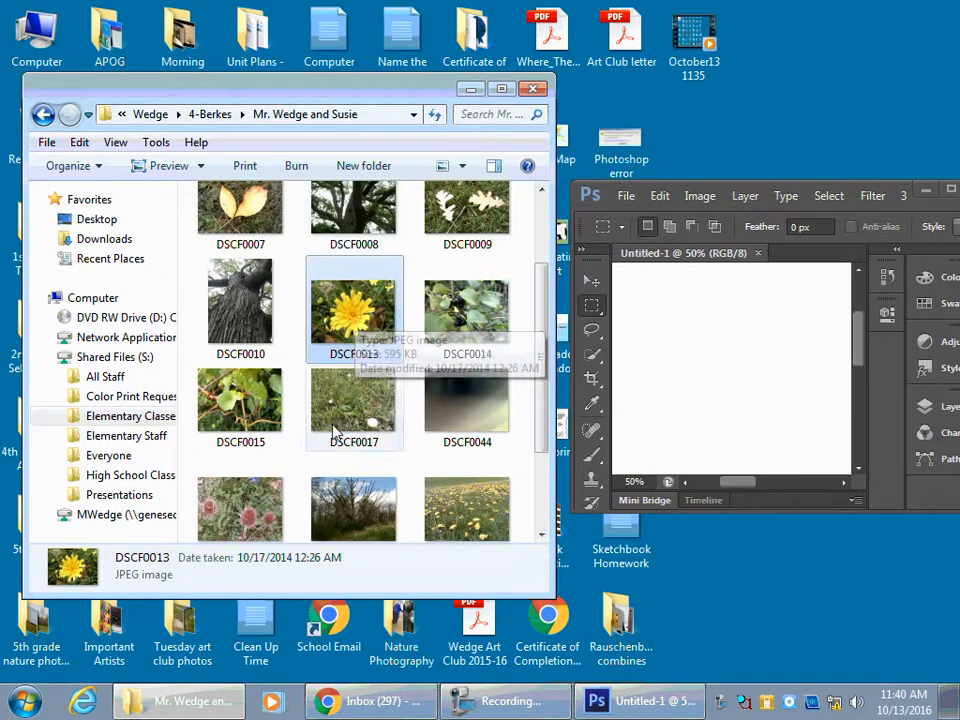
# Place the yellow flower photo DSCF0013 and the tree photo DSCF0008 from the folder into the Untitled-1 Photoshop document.
pyautogui.scroll(2, 411, 430)
pyautogui.scroll(-3, 405, 420)
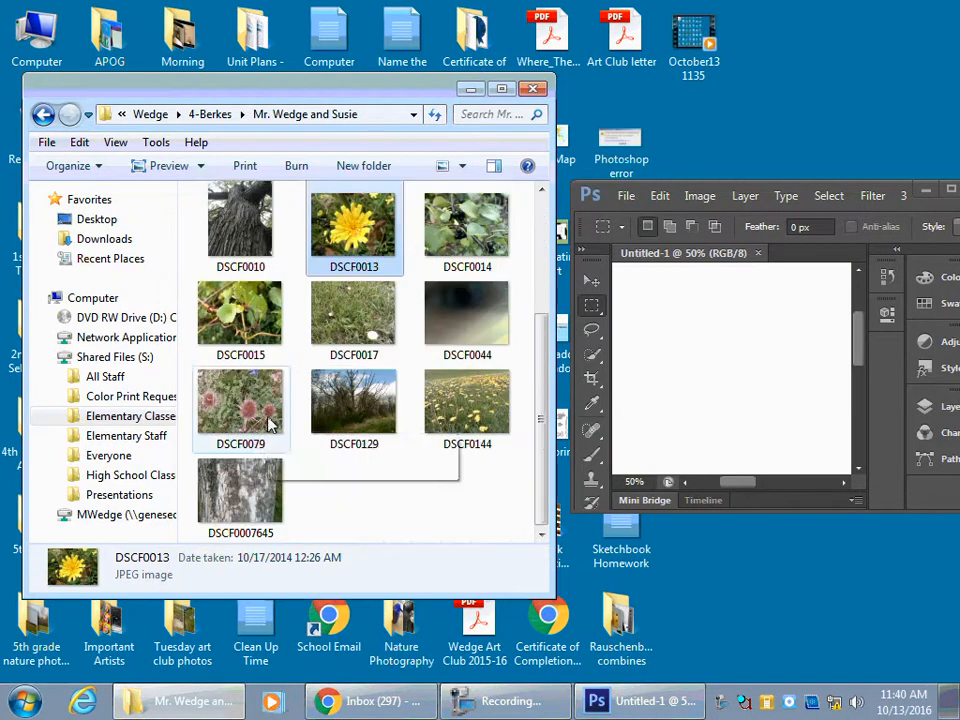
pyautogui.scroll(3, 330, 440)
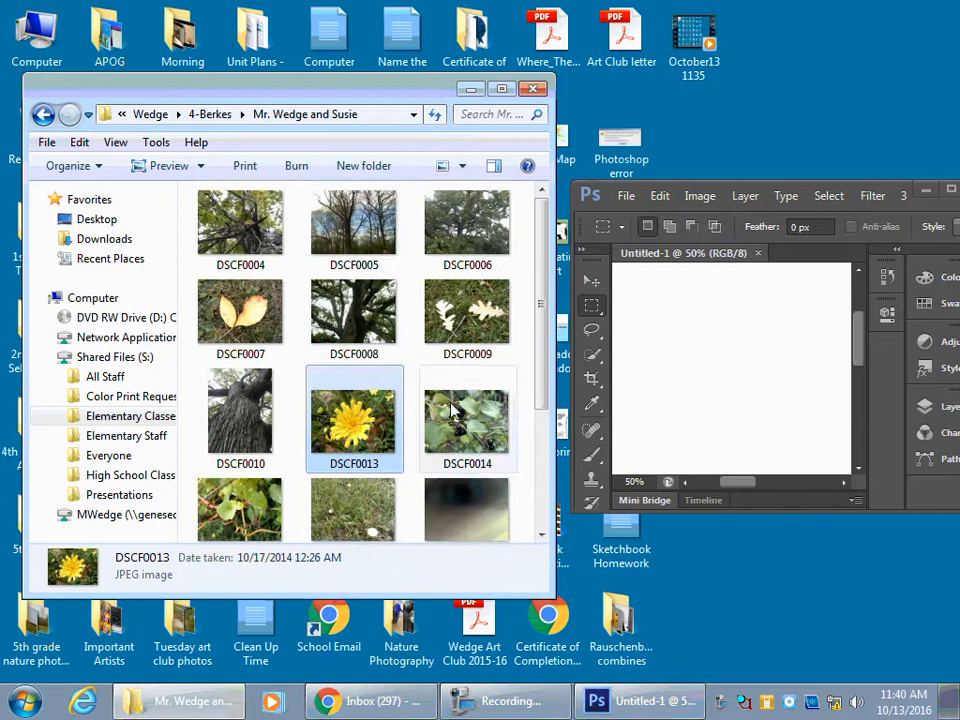
pyautogui.moveTo(352, 420); pyautogui.dragTo(722, 372)
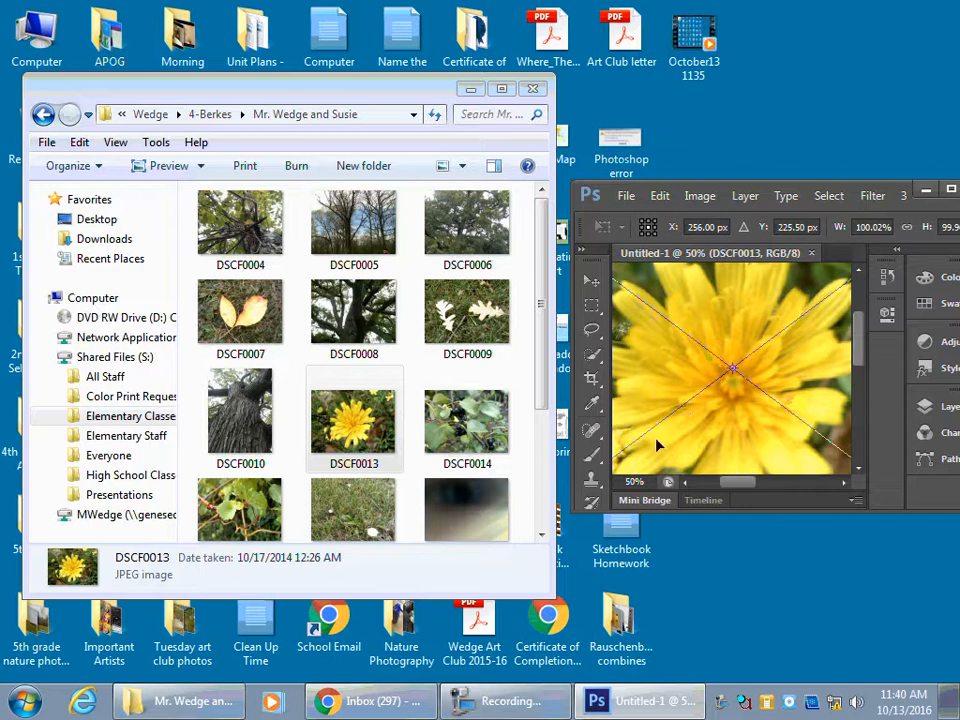
pyautogui.press('Return')
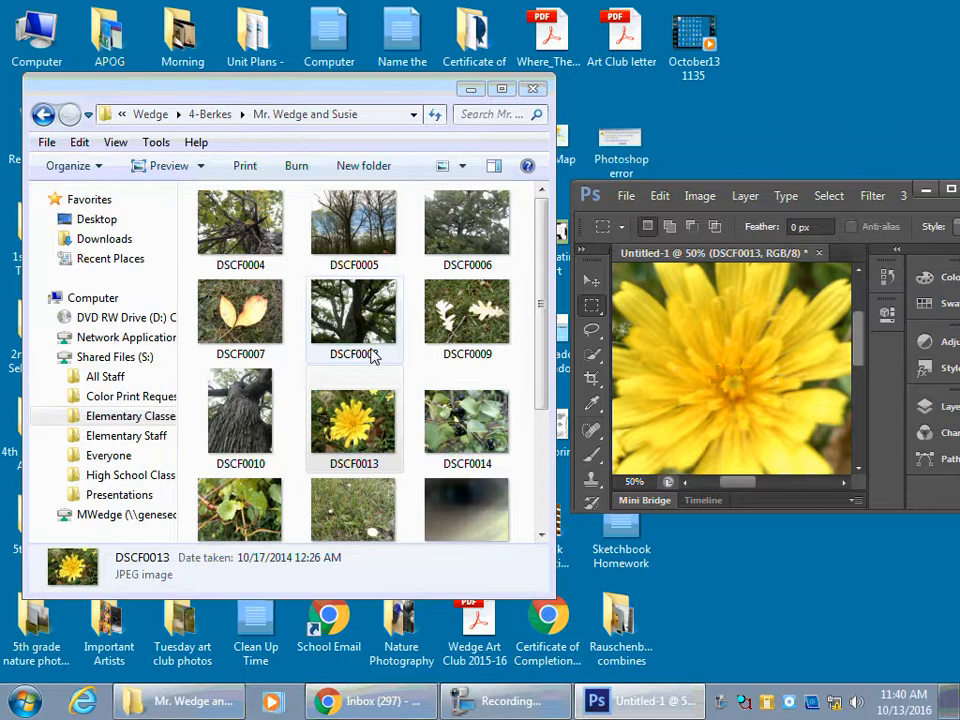
pyautogui.moveTo(345, 320); pyautogui.dragTo(705, 339)
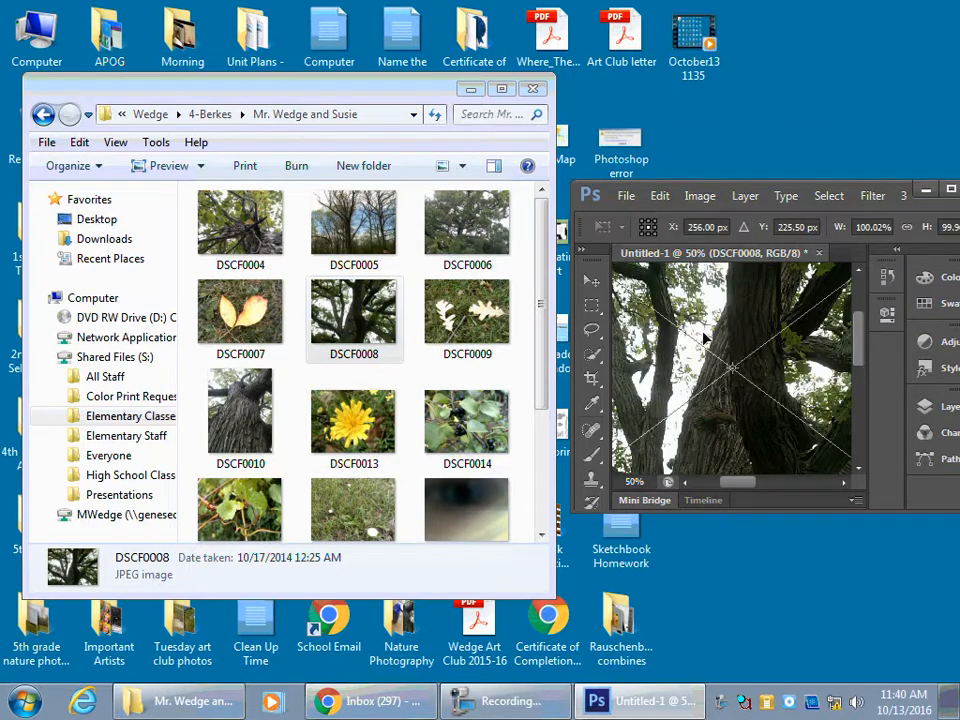
pyautogui.press('Return')
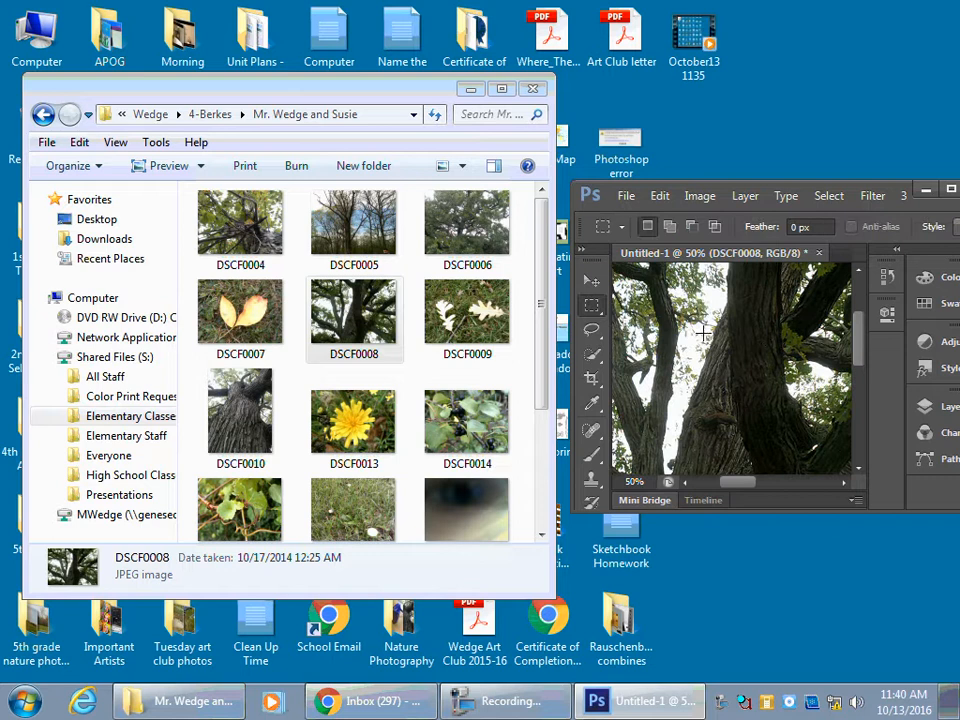
# Place the vine photo DSCF0015 and the woodland photo DSCF0129 into the Untitled-1 document.
pyautogui.moveTo(230, 512); pyautogui.dragTo(697, 358)
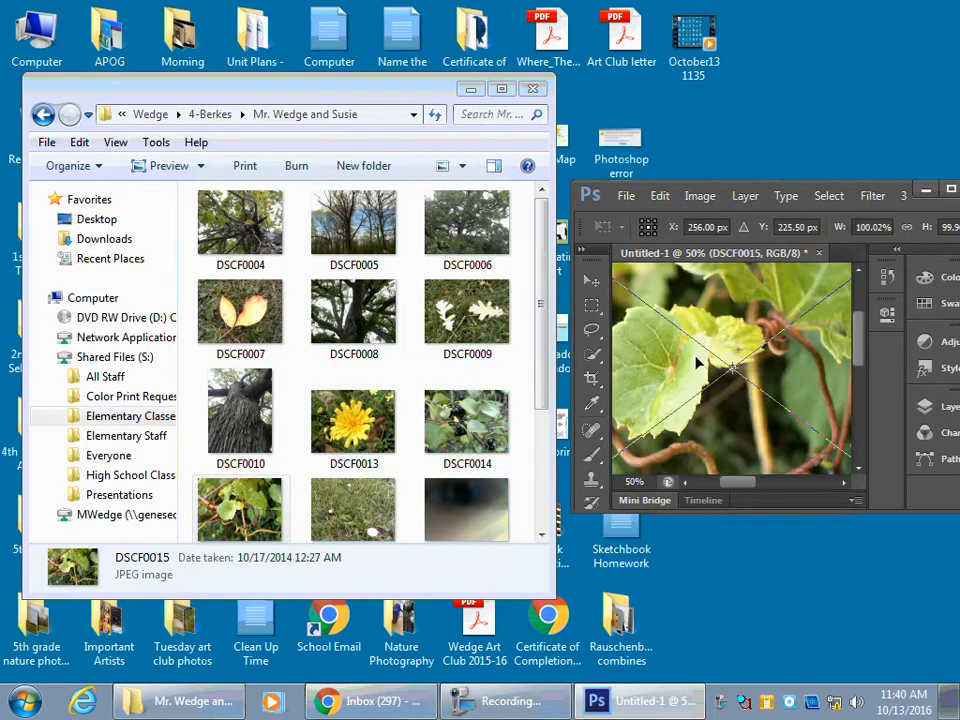
pyautogui.press('Return')
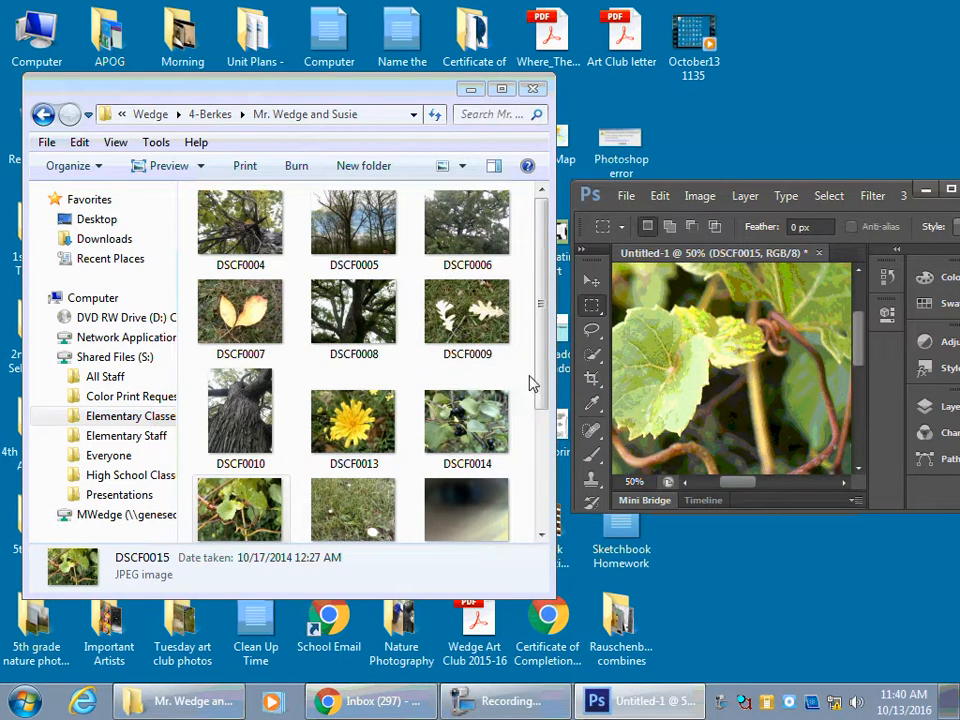
pyautogui.scroll(-5, 532, 400)
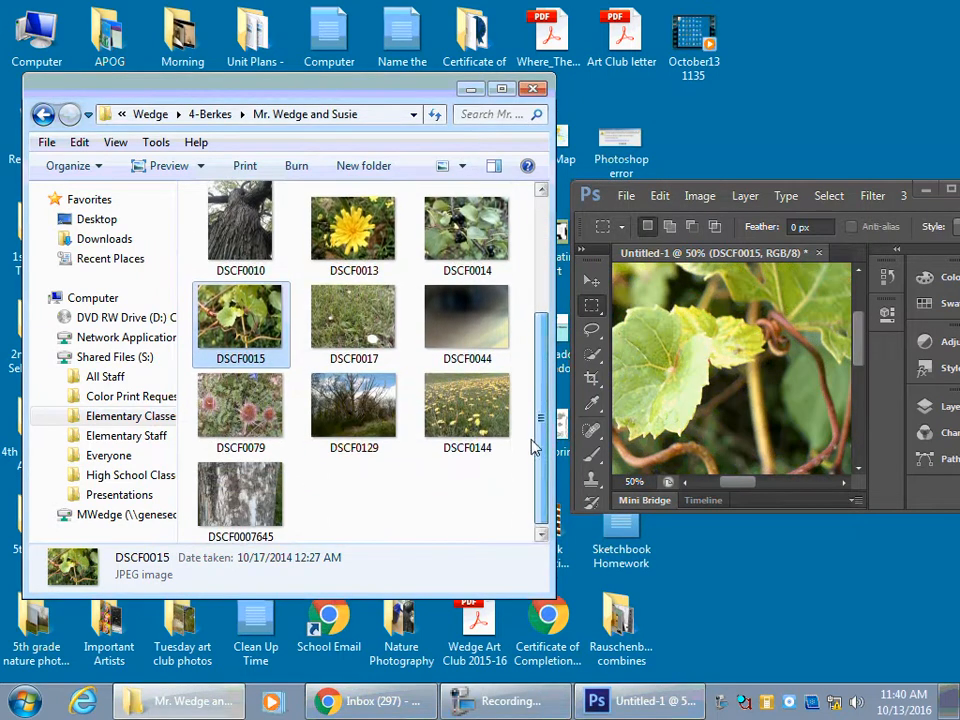
pyautogui.moveTo(353, 405); pyautogui.dragTo(703, 370)
pyautogui.press('Return')
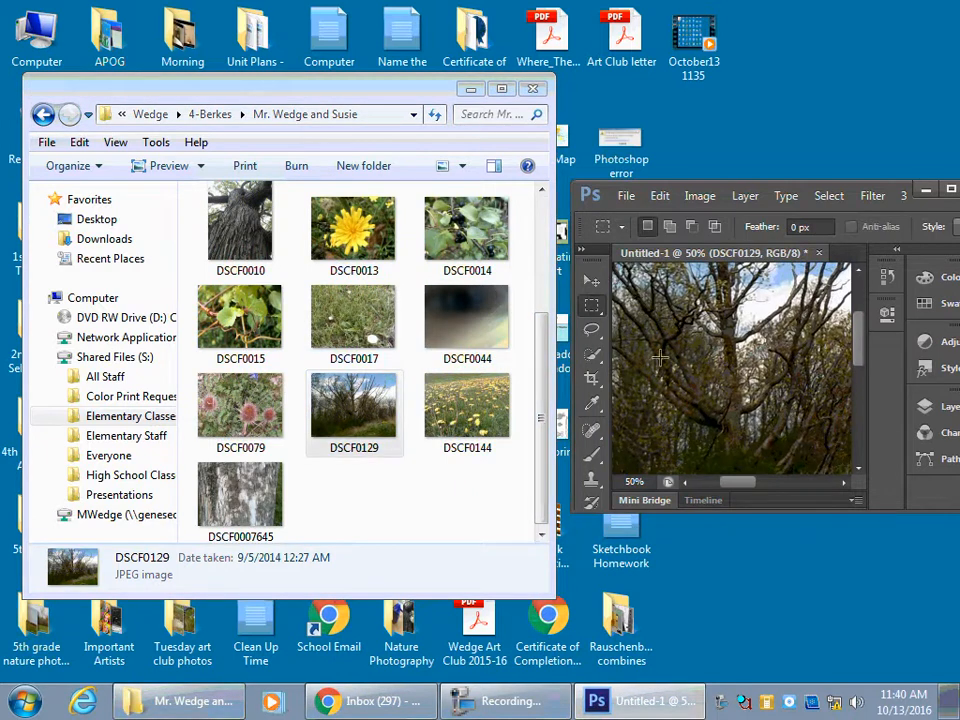
# Close the photo folder window, bring the Photoshop window fully into view and maximize it.
pyautogui.click(533, 91)
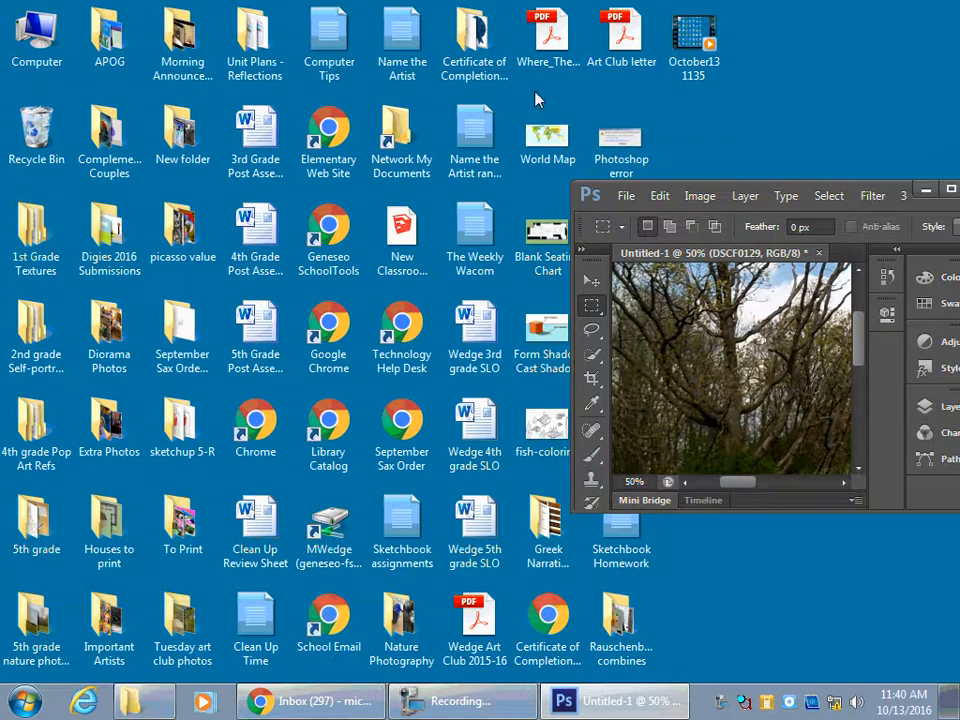
pyautogui.moveTo(724, 190); pyautogui.dragTo(460, 168)
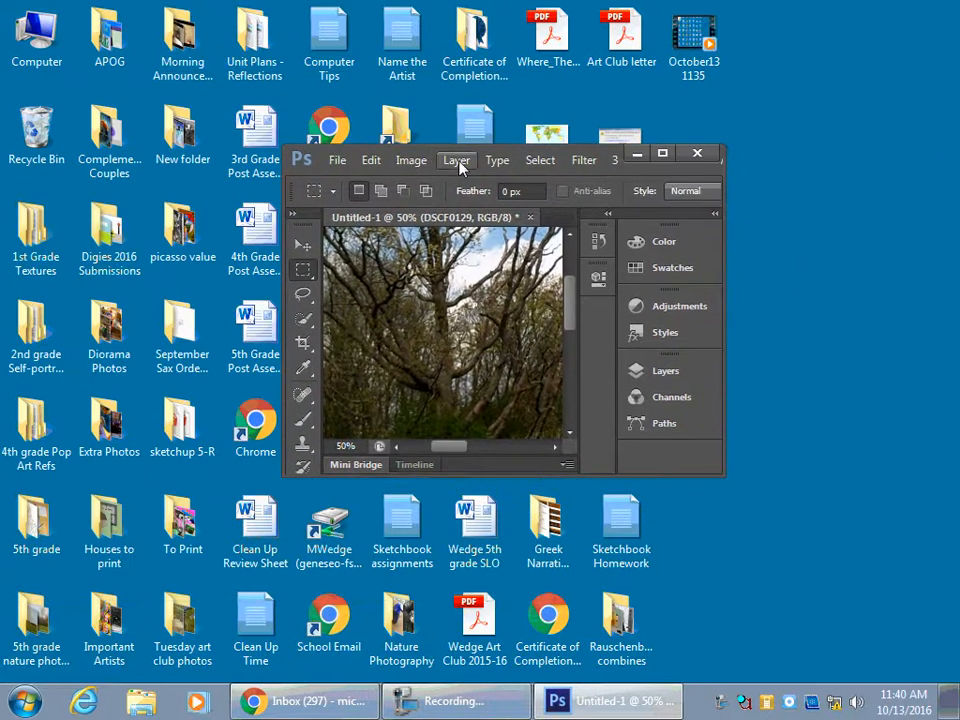
pyautogui.click(663, 155)
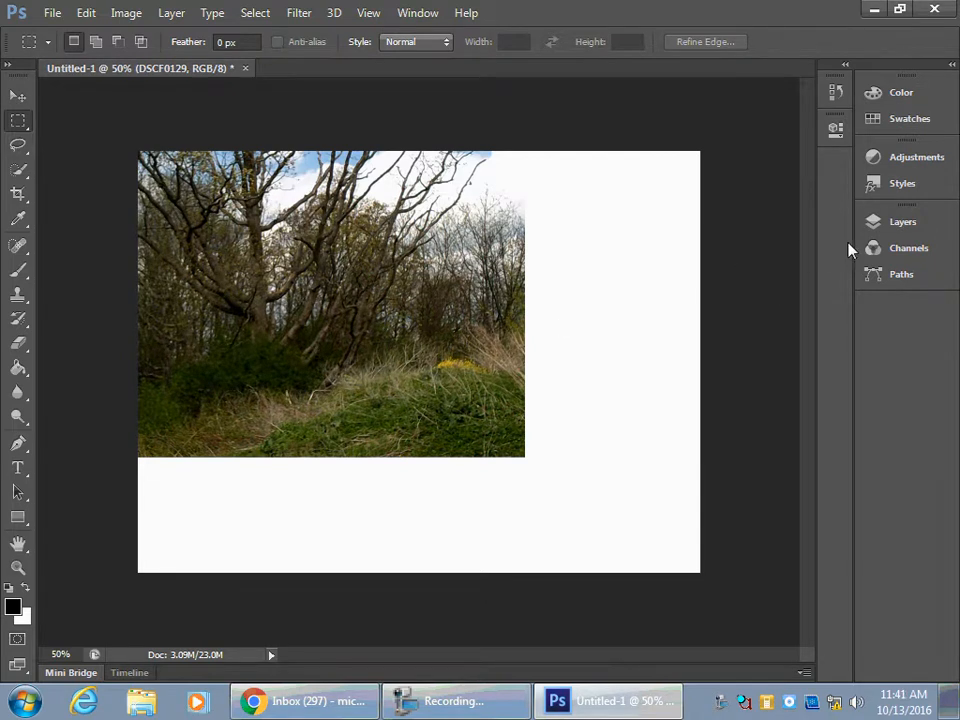
# Show the Layers panel and make it taller, and try the expanded panel dock before collapsing it to icons.
pyautogui.click(895, 230)
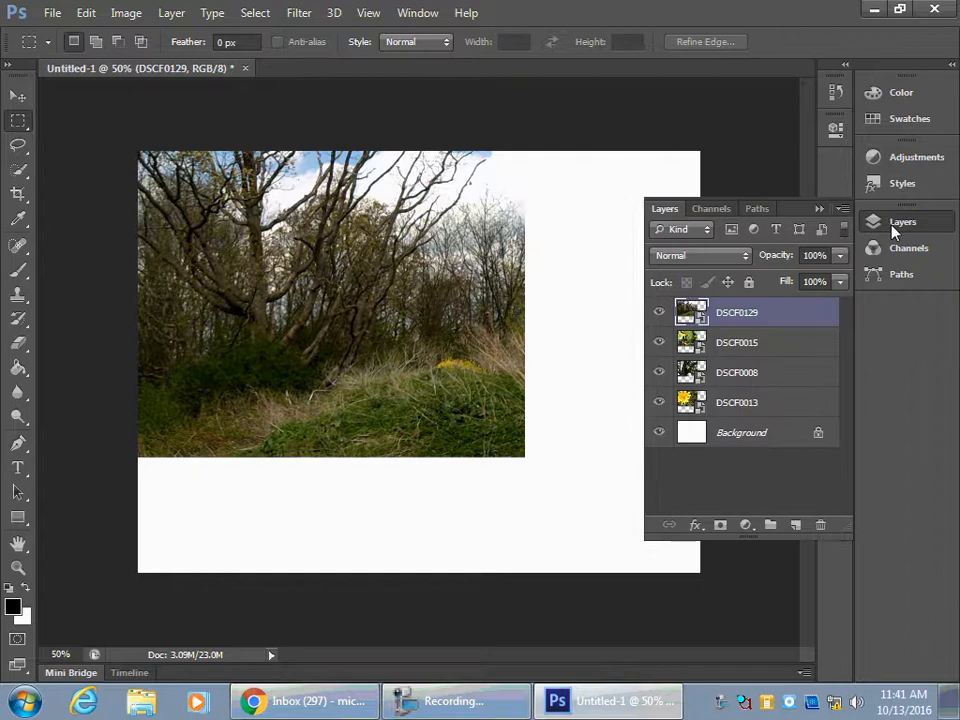
pyautogui.moveTo(782, 540); pyautogui.dragTo(776, 590)
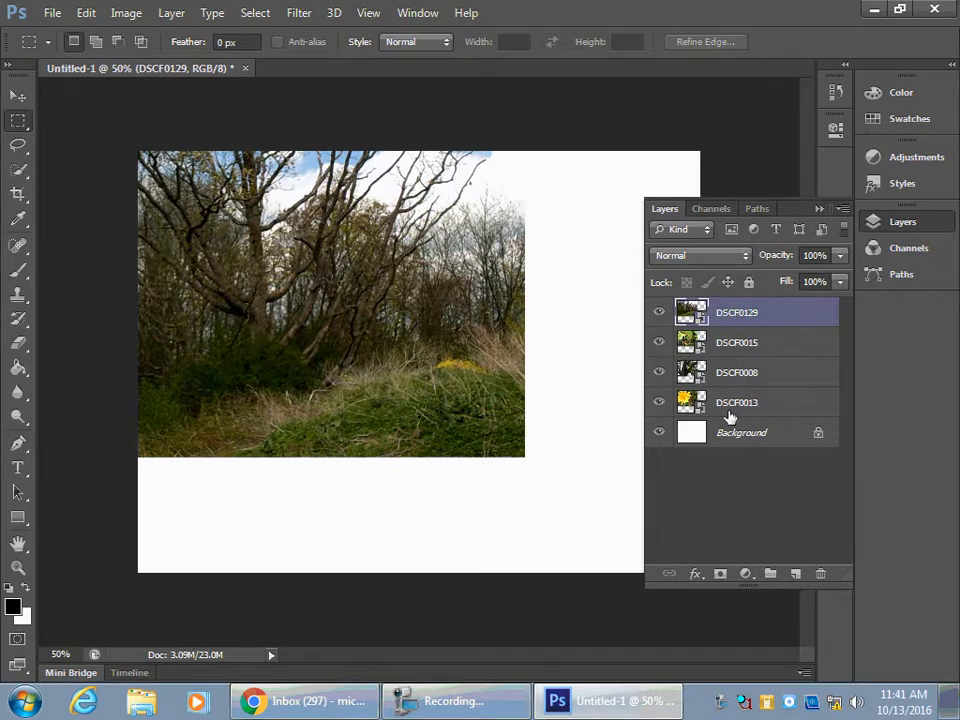
pyautogui.click(819, 208)
pyautogui.click(951, 64)
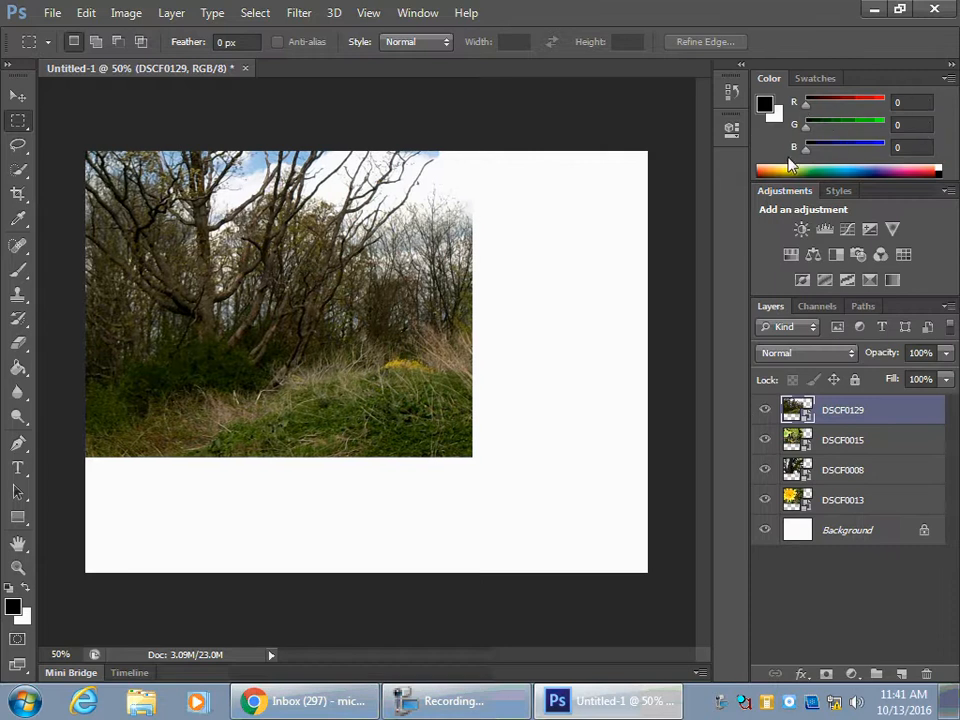
pyautogui.click(950, 70)
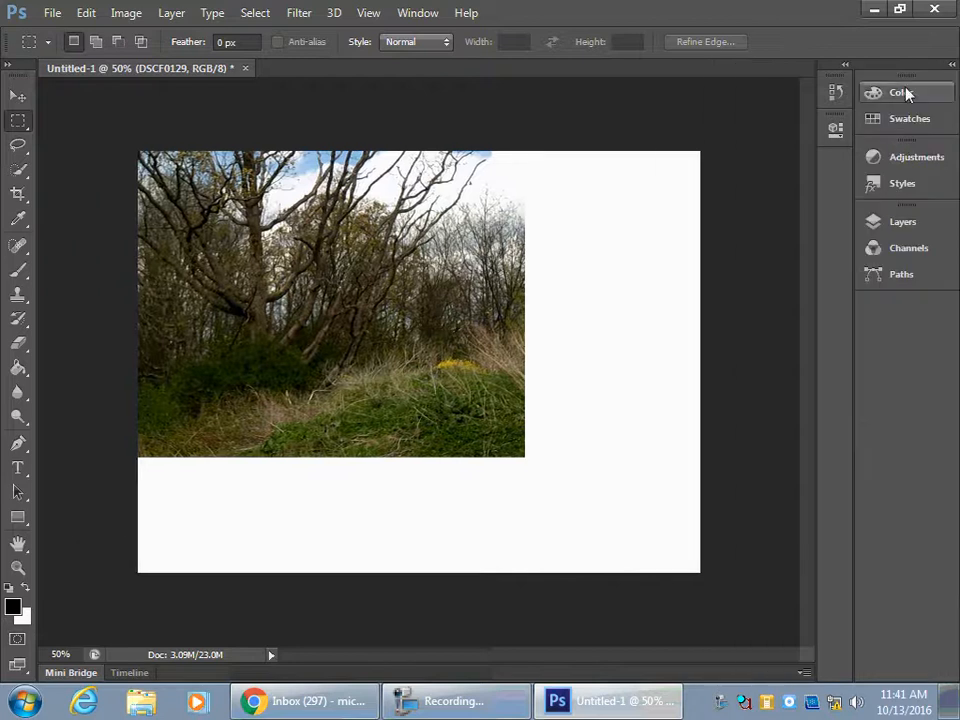
# Reopen the Layers panel and reorder the layers so DSCF0015 is uppermost with DSCF0013 directly beneath it.
pyautogui.click(903, 224)
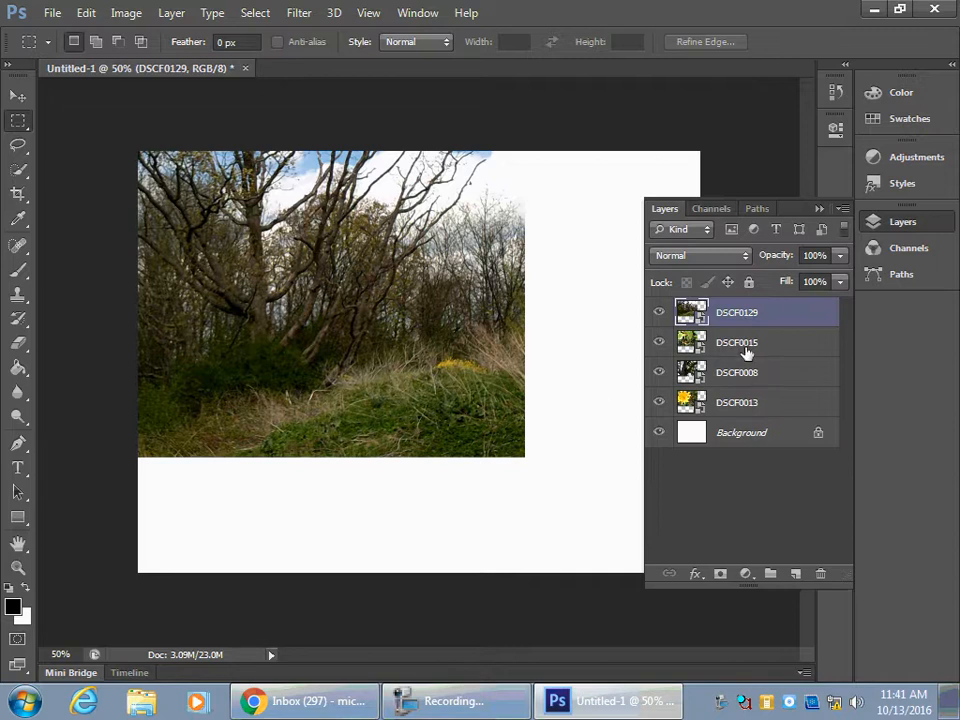
pyautogui.moveTo(739, 405); pyautogui.dragTo(738, 310)
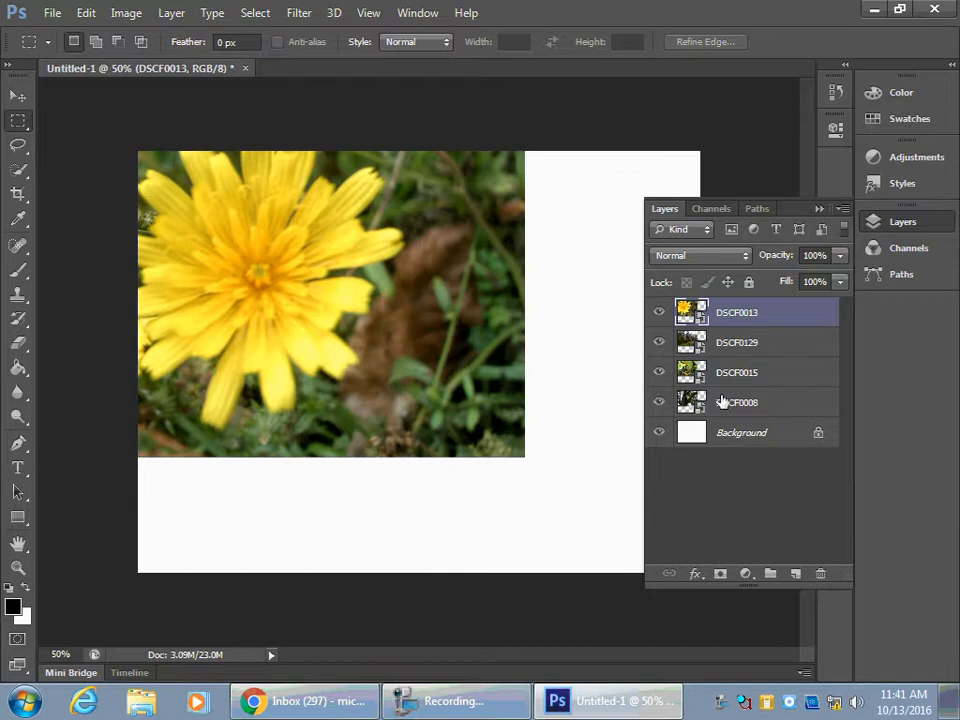
pyautogui.moveTo(754, 374); pyautogui.dragTo(754, 311)
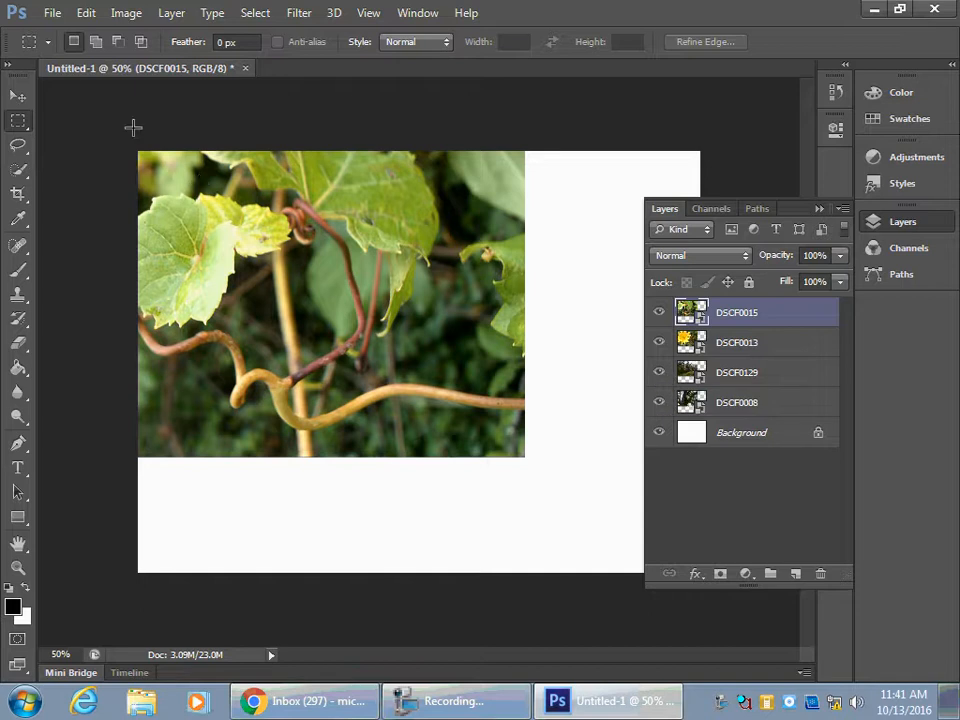
# Scale the DSCF0015 vine photo to about 47.6% and place it near the lower-right corner of the canvas.
pyautogui.click(88, 13)
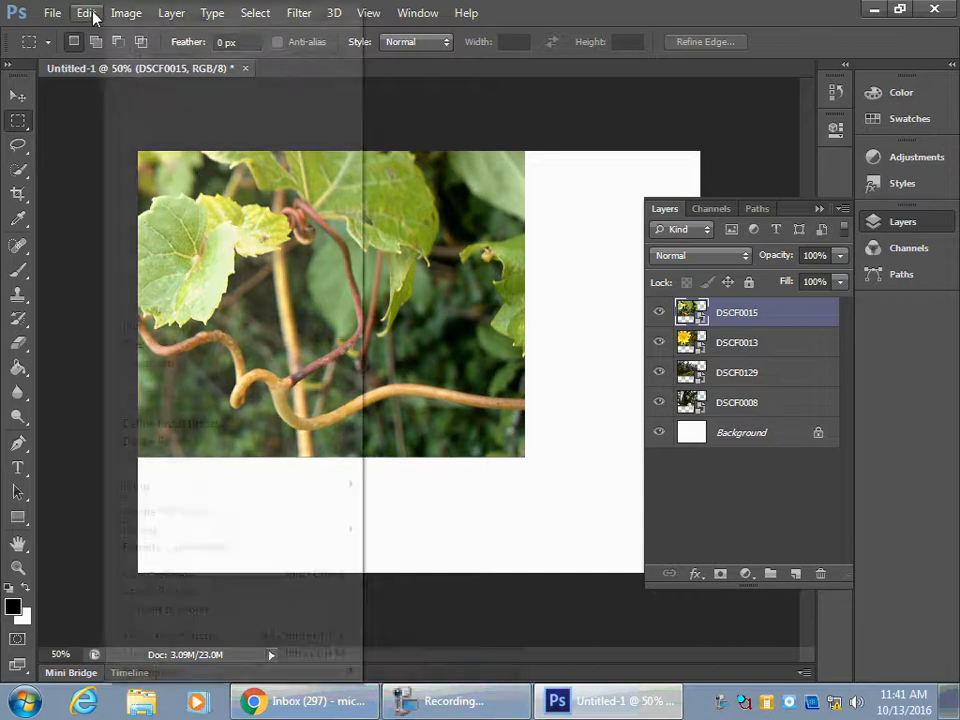
pyautogui.moveTo(180, 365)
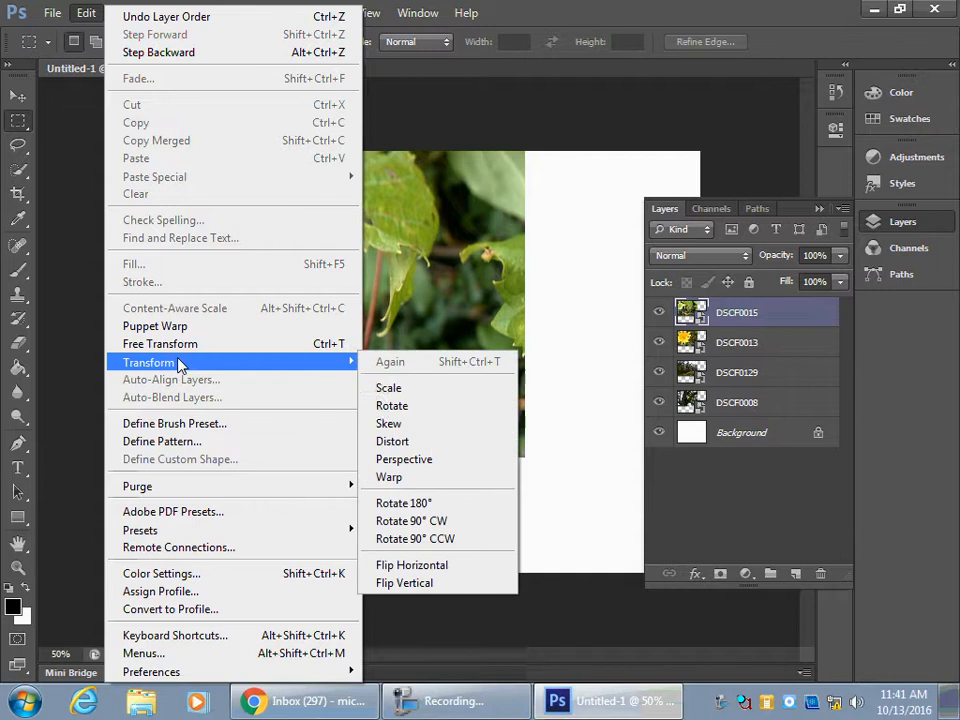
pyautogui.click(390, 390)
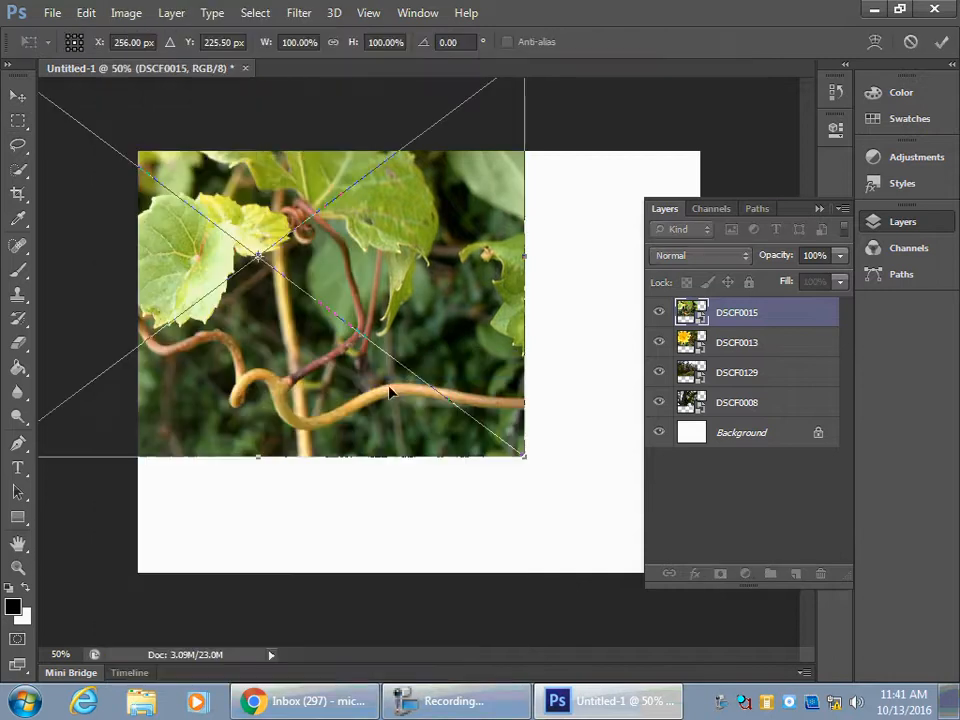
pyautogui.moveTo(366, 277); pyautogui.dragTo(439, 390)
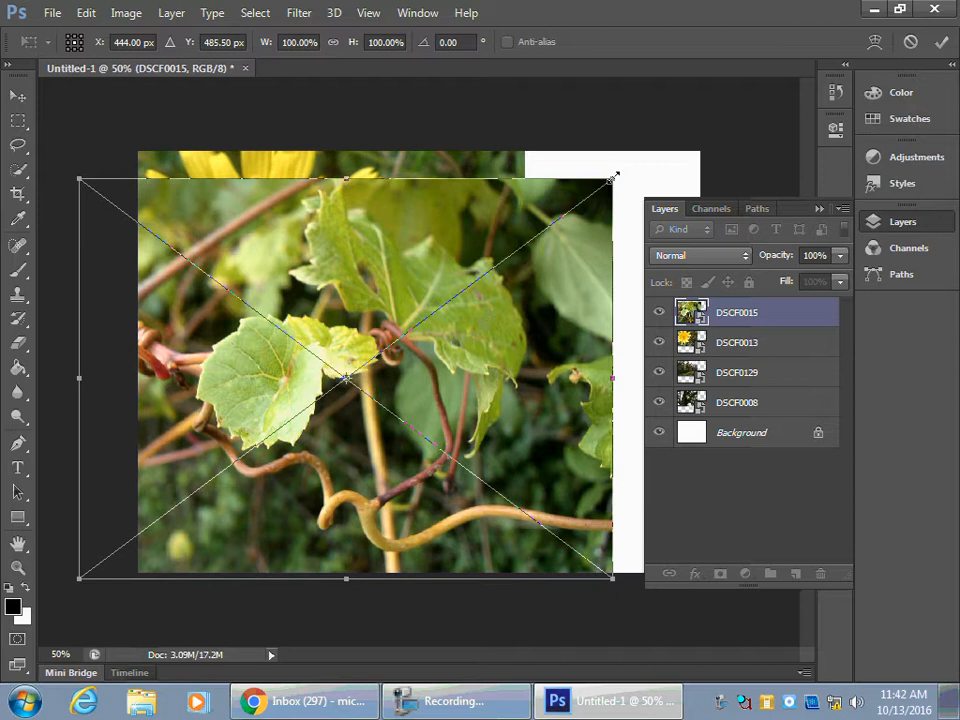
pyautogui.moveTo(612, 180); pyautogui.dragTo(357, 418)
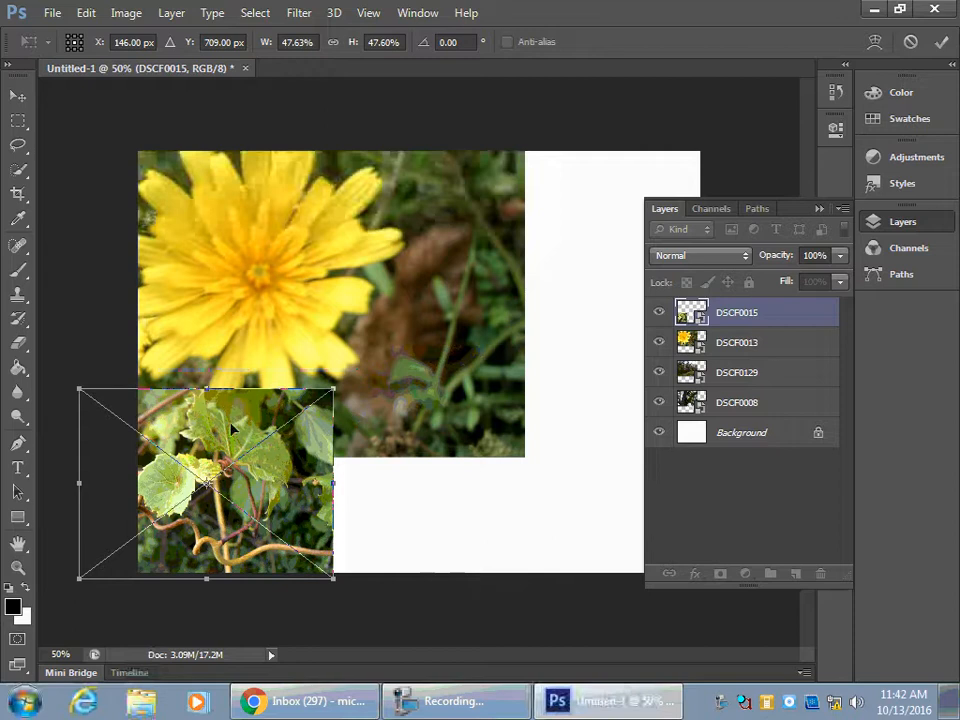
pyautogui.moveTo(185, 424); pyautogui.dragTo(553, 414)
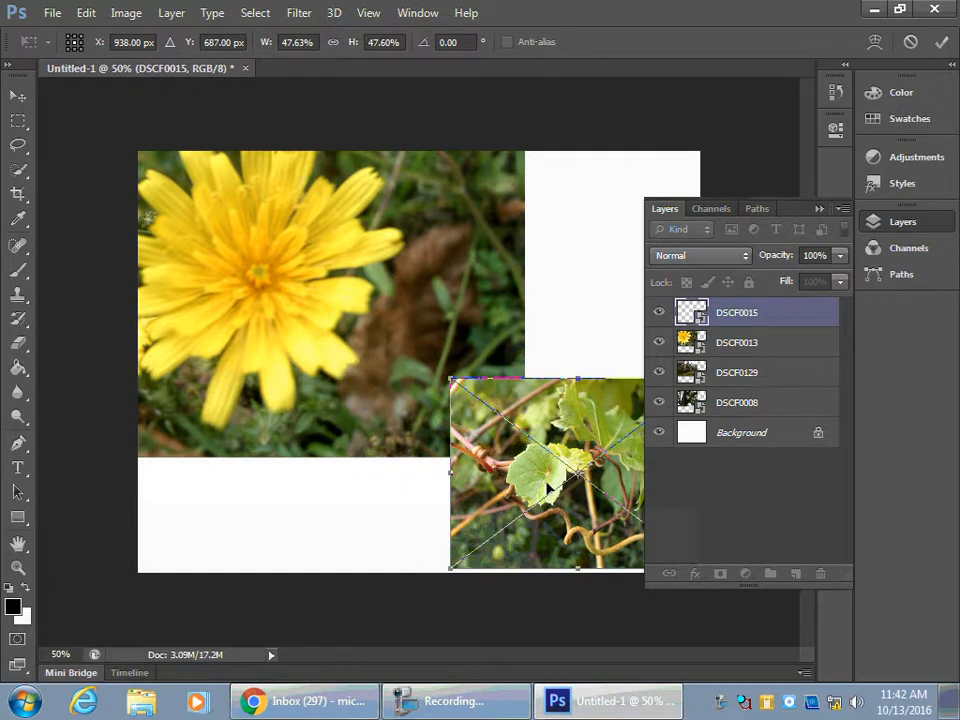
pyautogui.press('Return')
# With the Move tool, shift the vine photo slightly down and left so it meets the canvas's bottom edge.
pyautogui.press('m')
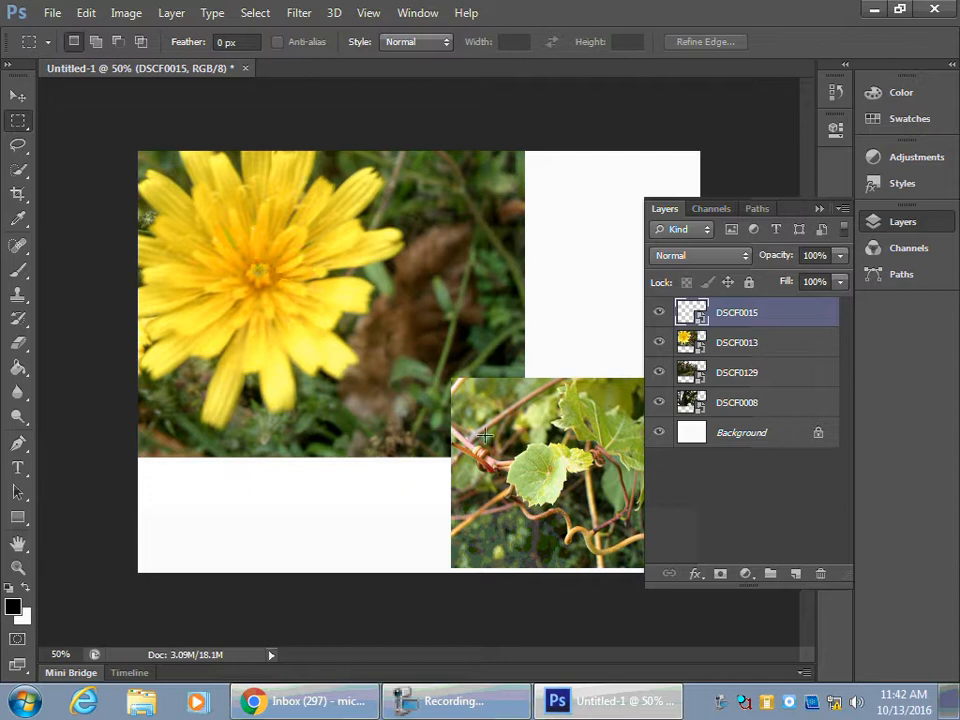
pyautogui.click(18, 95)
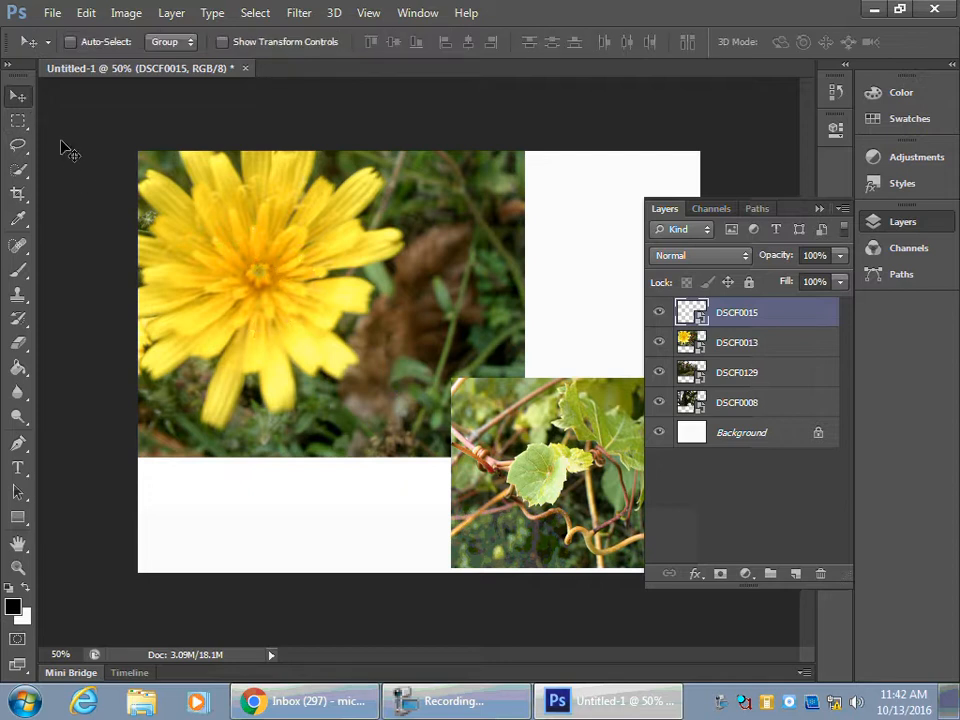
pyautogui.moveTo(548, 448)
pyautogui.mouseDown()
pyautogui.moveTo(354, 359)
pyautogui.moveTo(541, 441)
pyautogui.moveTo(545, 454)
pyautogui.mouseUp()
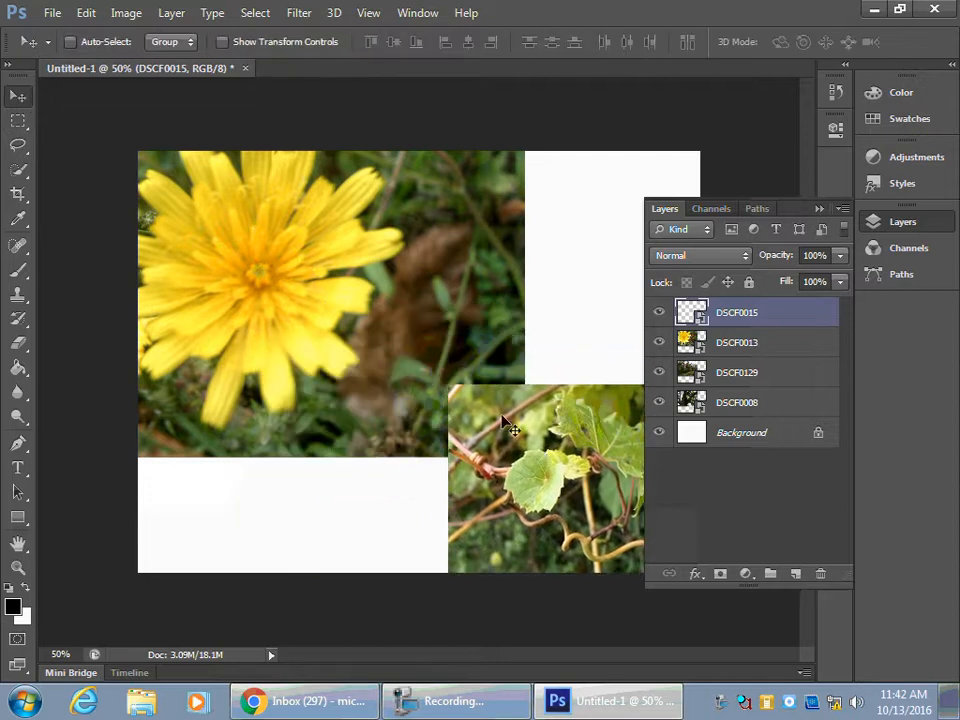
# Shift the vine photo slightly left and up, and scale the DSCF0013 flower photo to 41.74%, placing it above the vine in the canvas's upper right.
pyautogui.moveTo(279, 264); pyautogui.dragTo(241, 265)
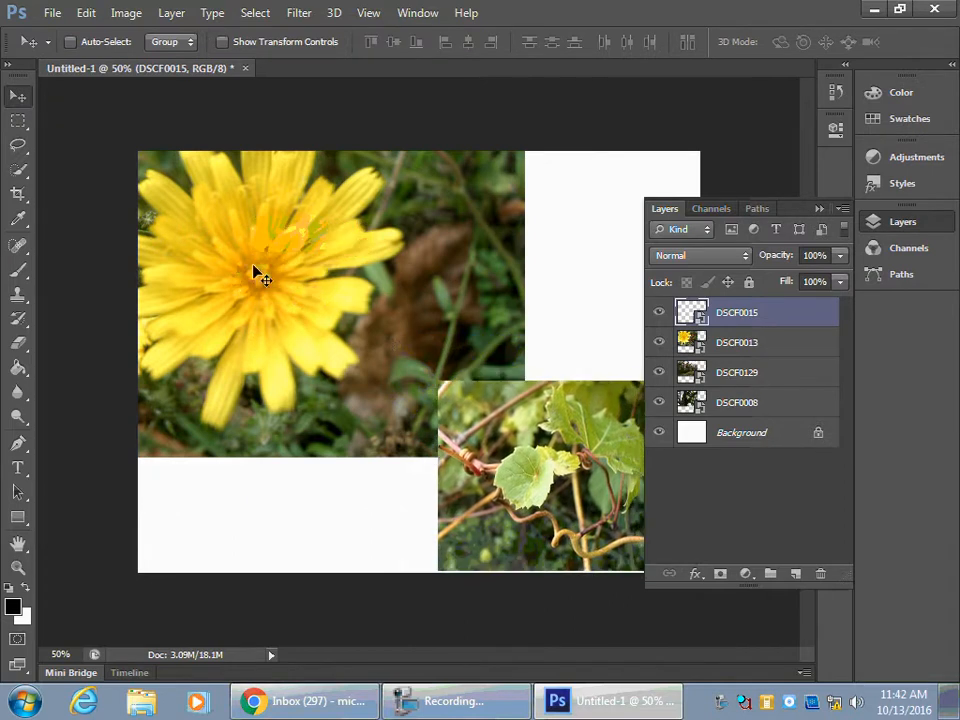
pyautogui.click(751, 346)
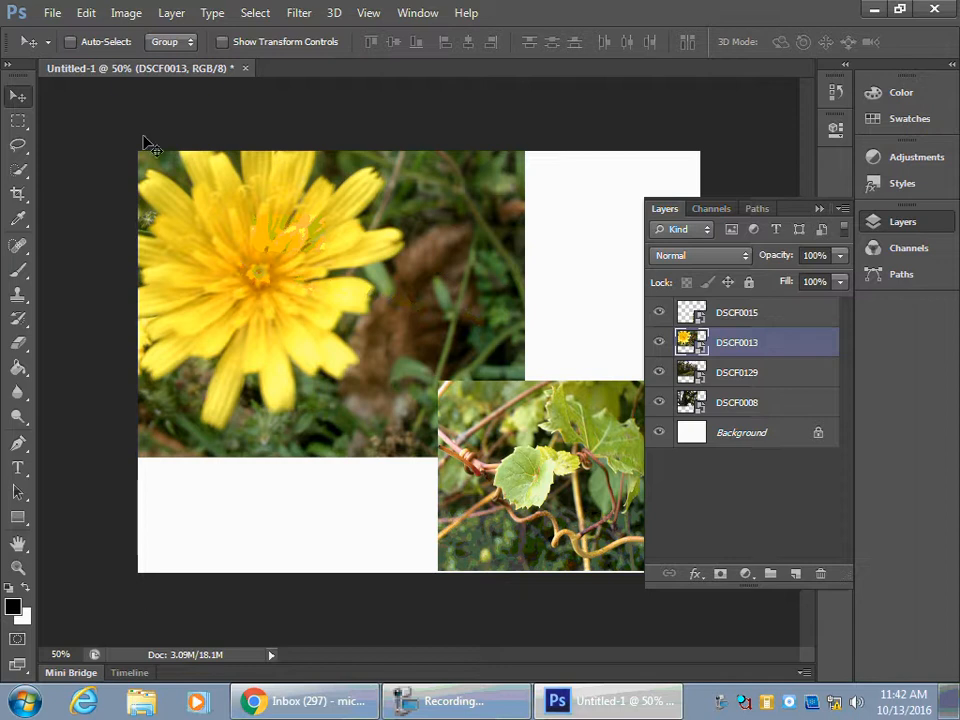
pyautogui.click(88, 16)
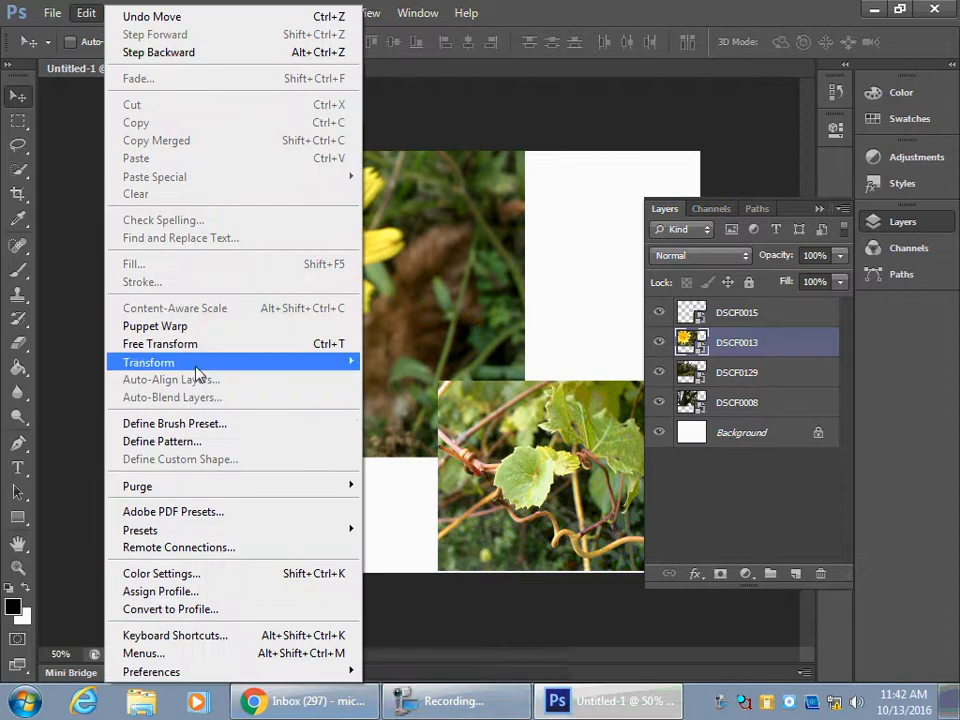
pyautogui.moveTo(274, 368)
pyautogui.click(390, 388)
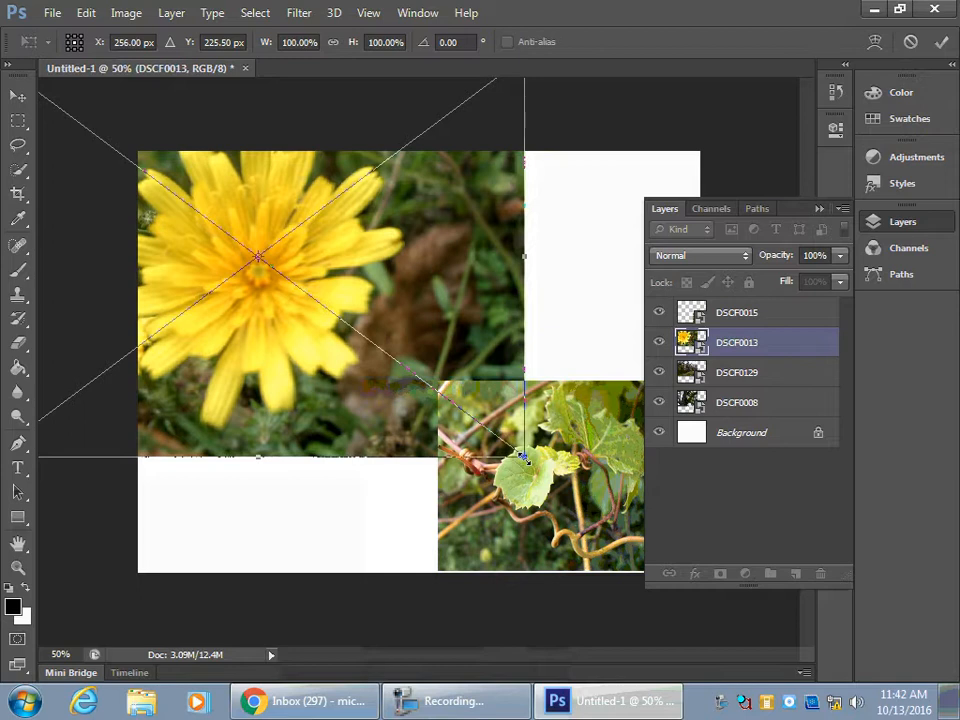
pyautogui.moveTo(524, 456); pyautogui.dragTo(255, 168)
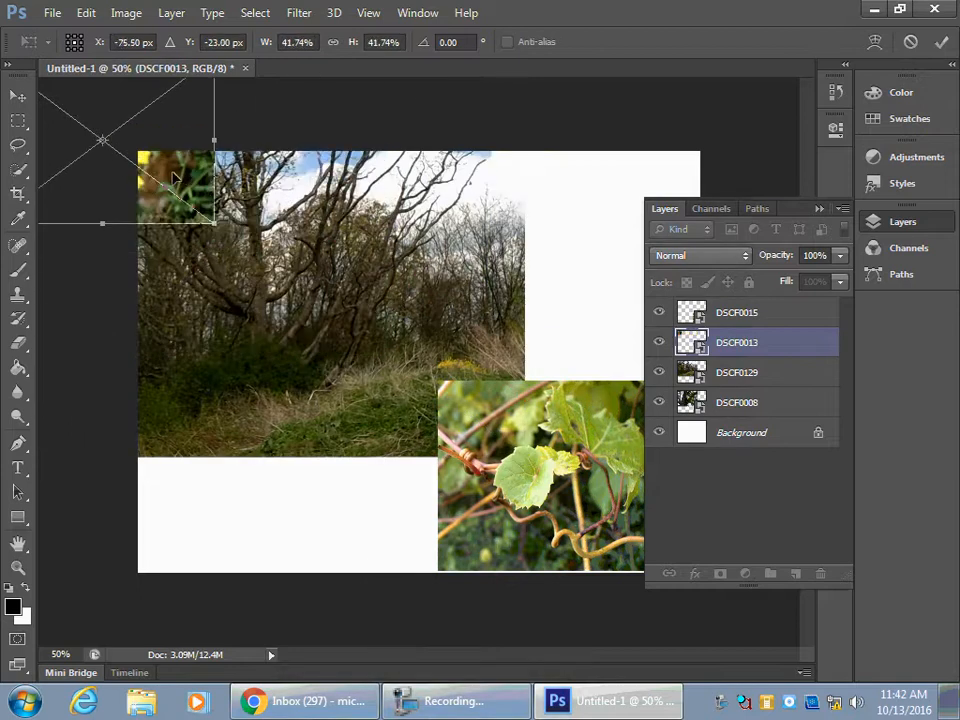
pyautogui.moveTo(175, 178); pyautogui.dragTo(607, 298)
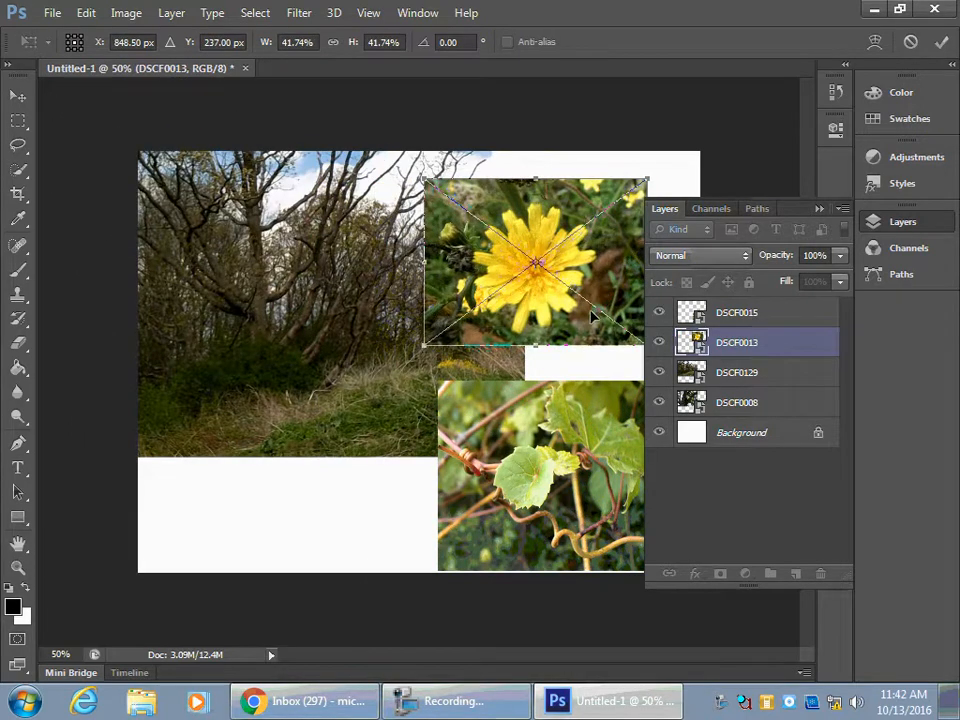
pyautogui.press('Return')
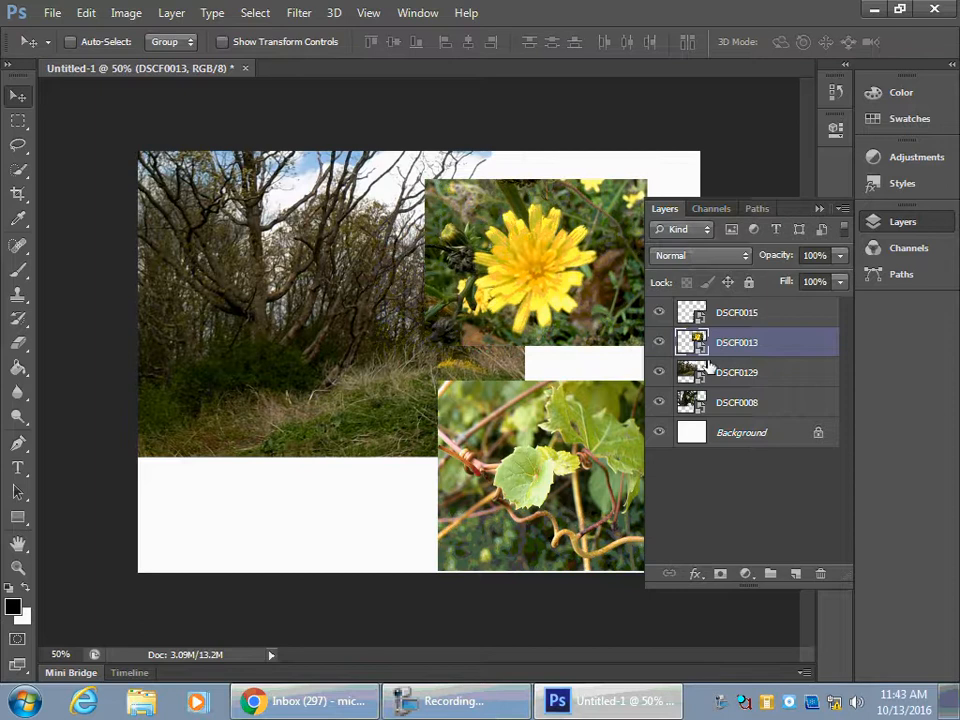
# Scale the DSCF0129 woodland photo to about 34.5% and place it in the lower-left part of the canvas.
pyautogui.click(744, 375)
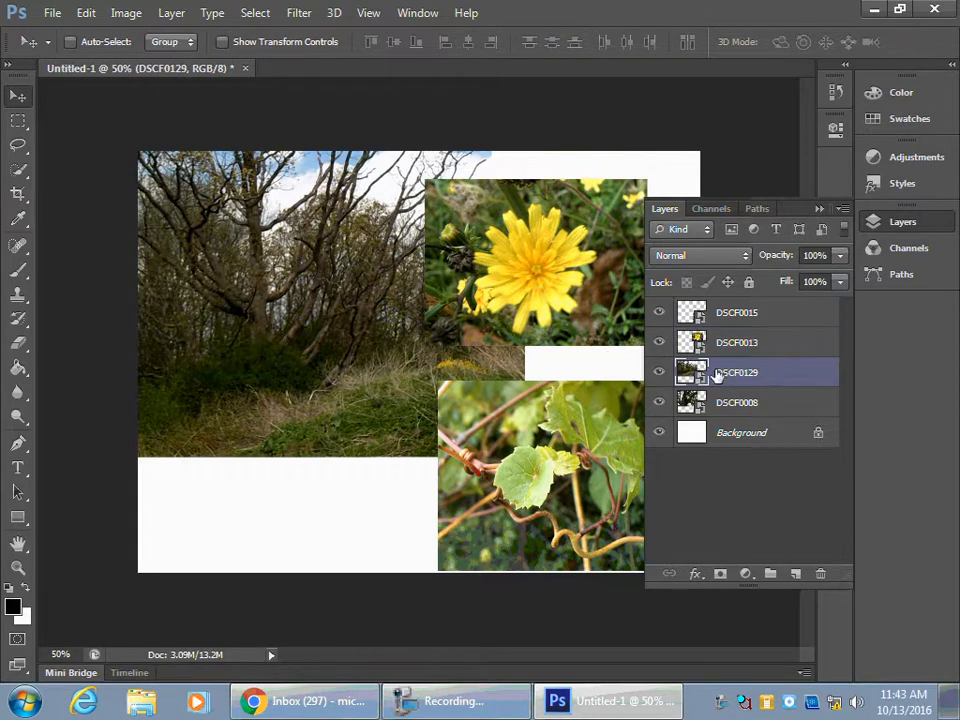
pyautogui.click(86, 13)
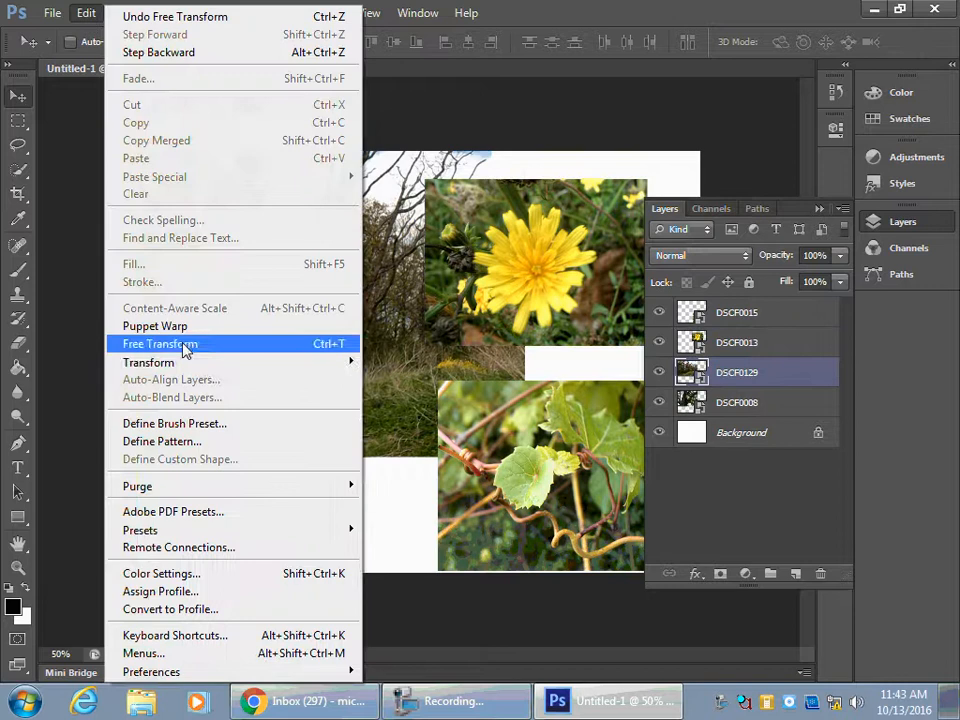
pyautogui.moveTo(200, 362)
pyautogui.click(405, 390)
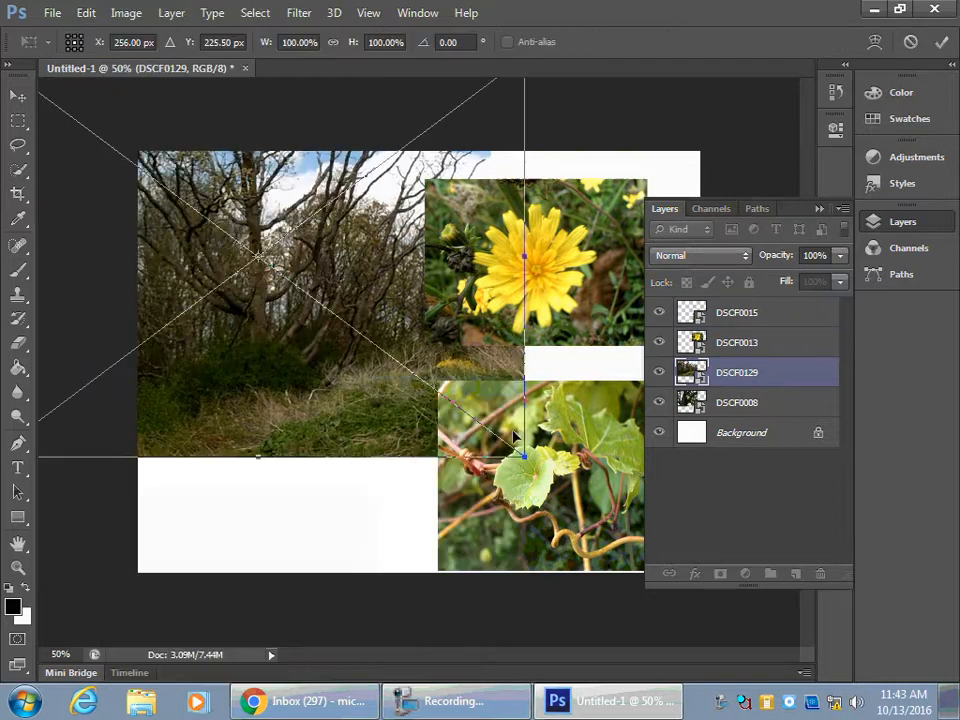
pyautogui.moveTo(370, 330); pyautogui.dragTo(346, 487)
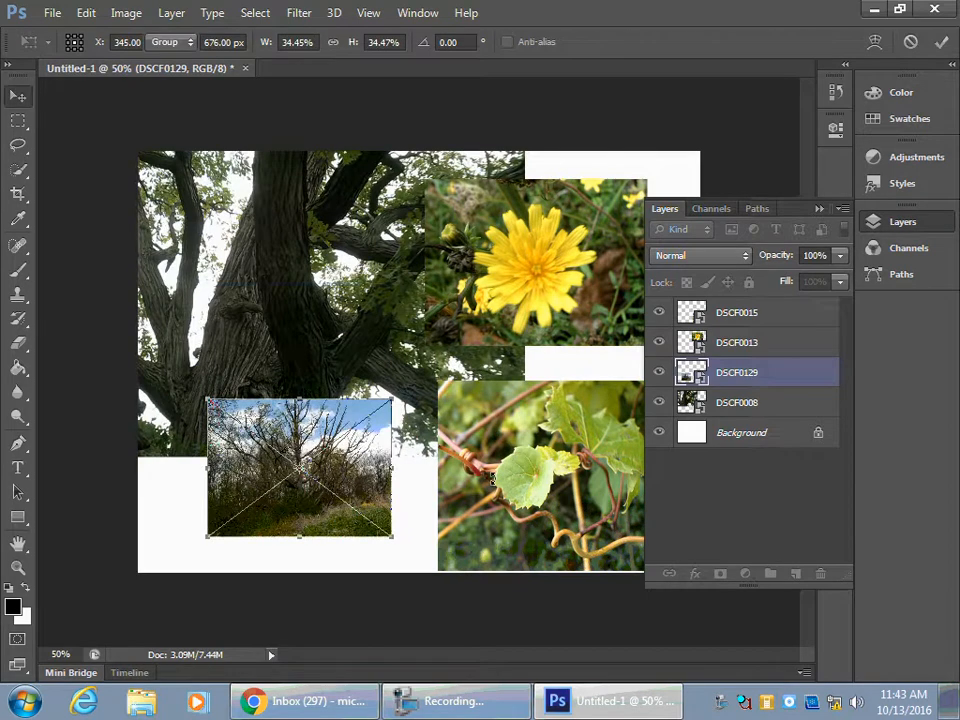
pyautogui.press('Return')
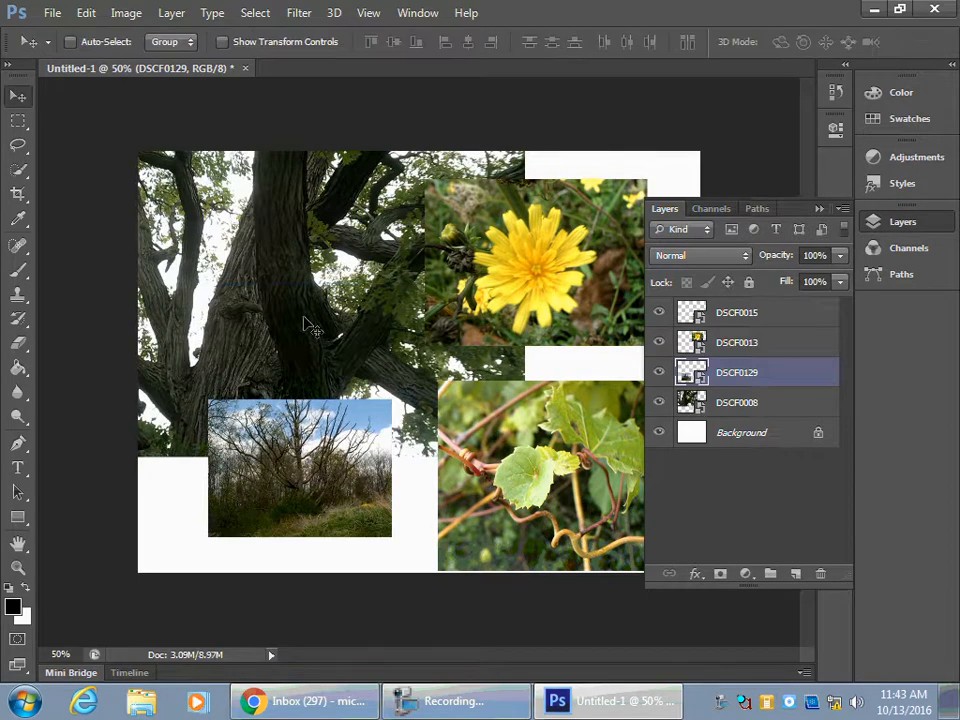
# Scale the DSCF0008 tree photo to about 58.6% and place it in the canvas's upper-left area, partly behind the flower photo.
pyautogui.click(748, 409)
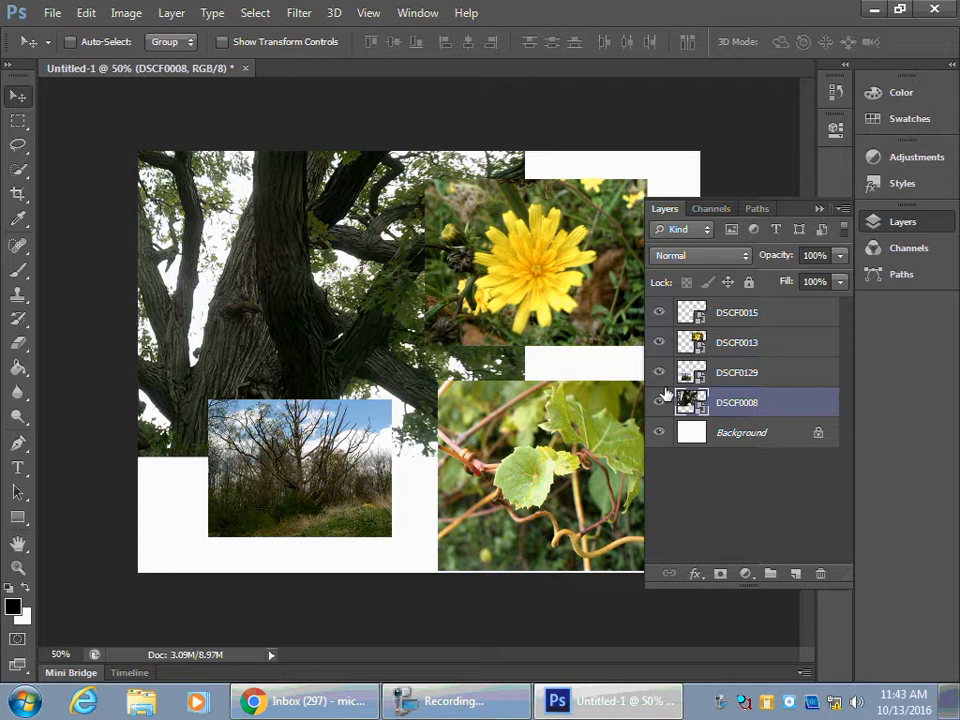
pyautogui.click(86, 12)
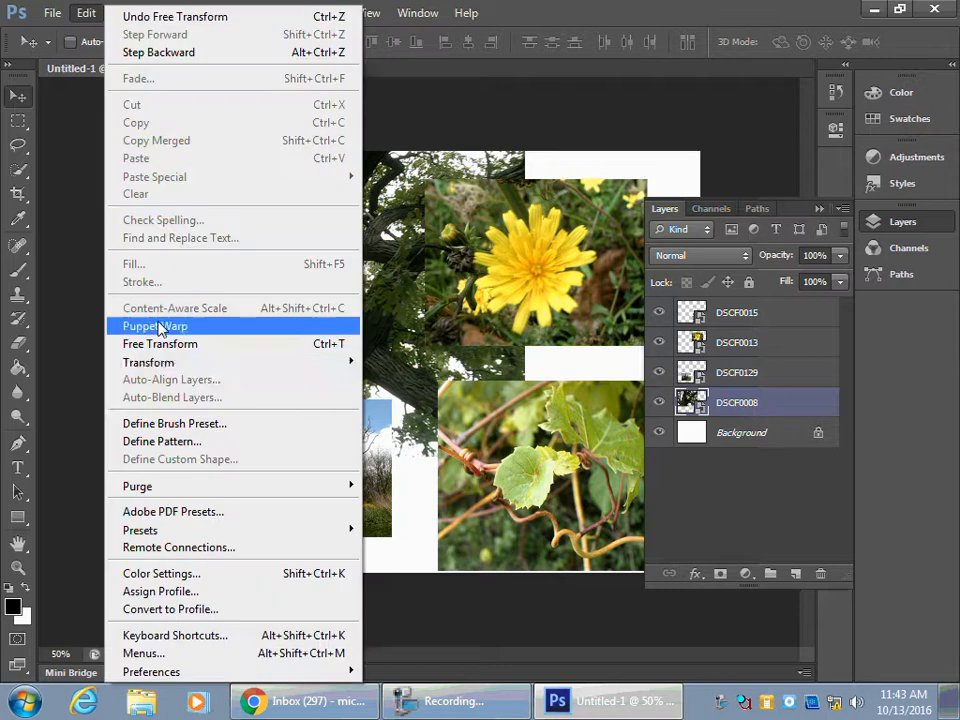
pyautogui.moveTo(203, 364)
pyautogui.click(400, 388)
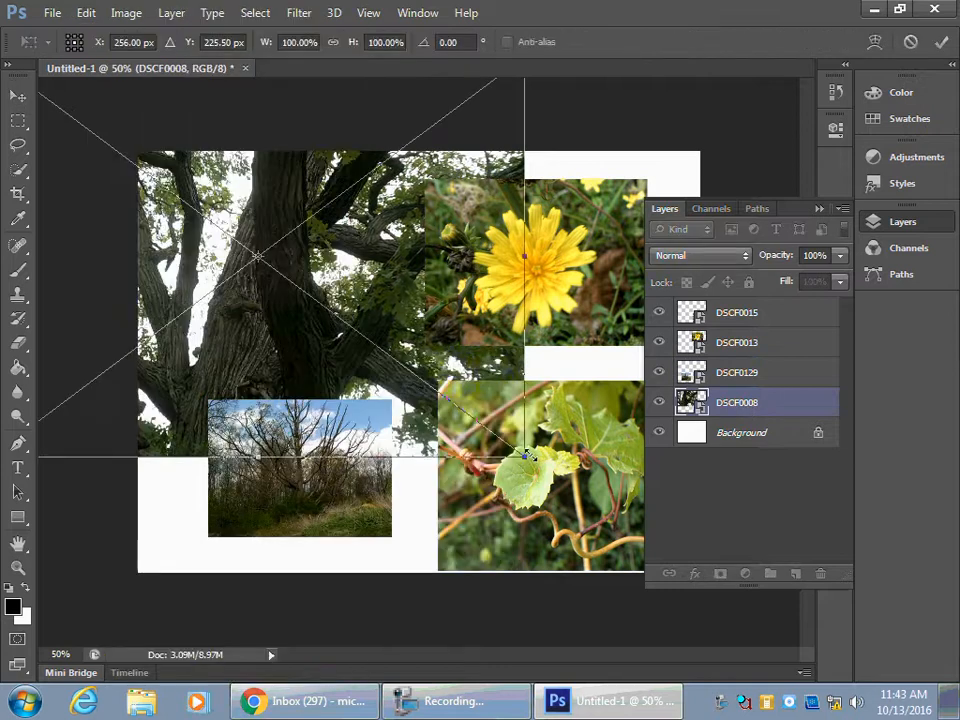
pyautogui.moveTo(508, 444); pyautogui.dragTo(197, 230)
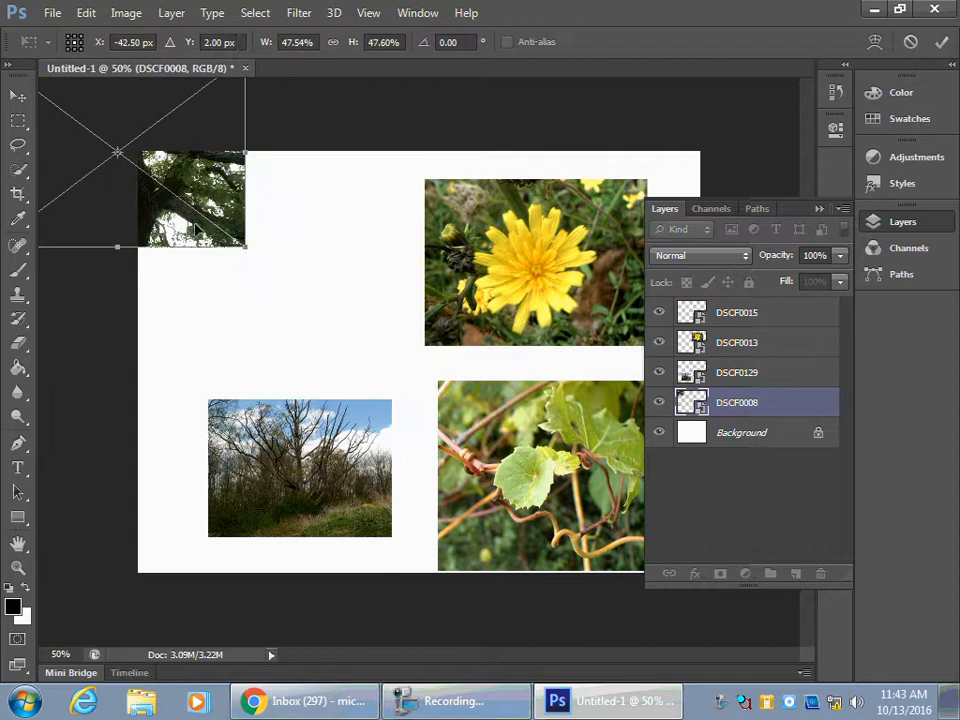
pyautogui.moveTo(99, 198); pyautogui.dragTo(268, 328)
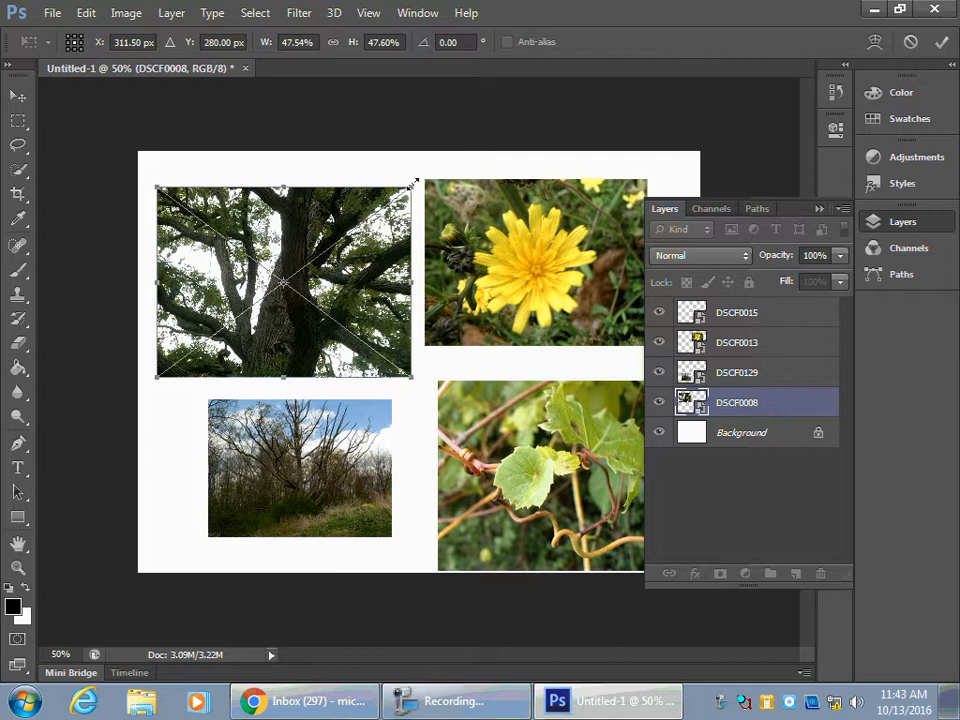
pyautogui.moveTo(412, 183); pyautogui.dragTo(470, 133)
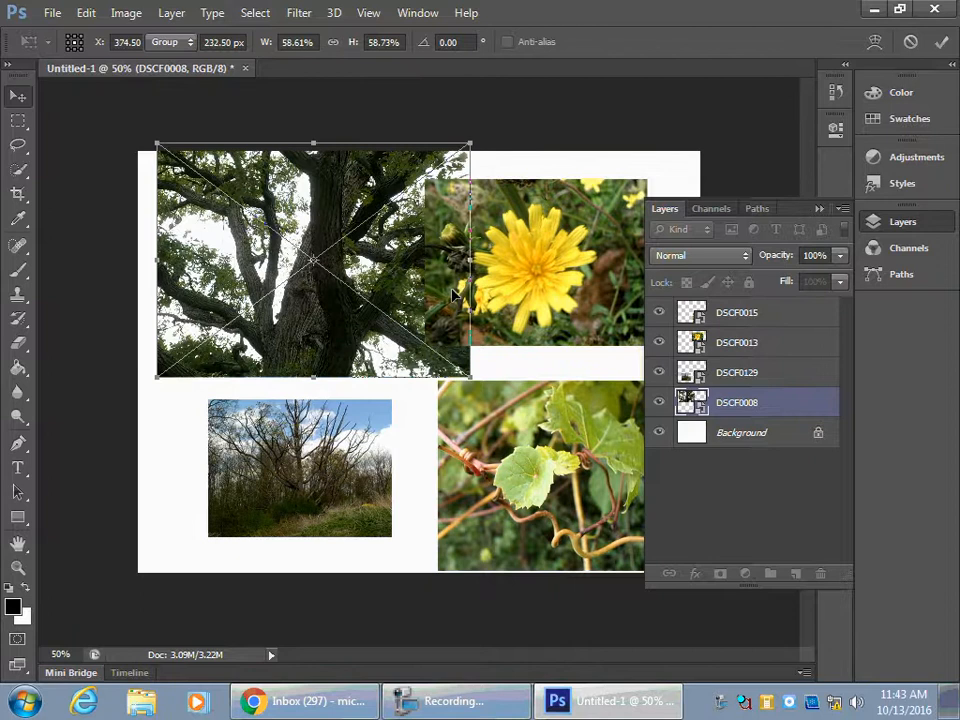
pyautogui.press('Return')
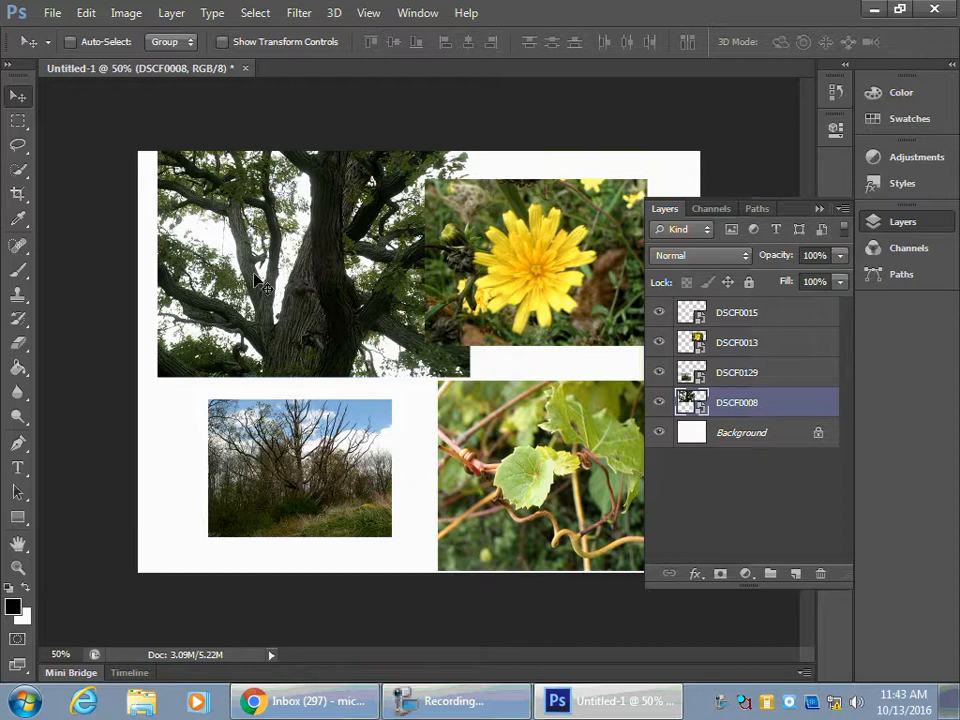
# Rotate the DSCF0008 tree photo to -11.80° and shift it slightly down and left past the canvas's left edge.
pyautogui.click(88, 16)
pyautogui.moveTo(214, 366)
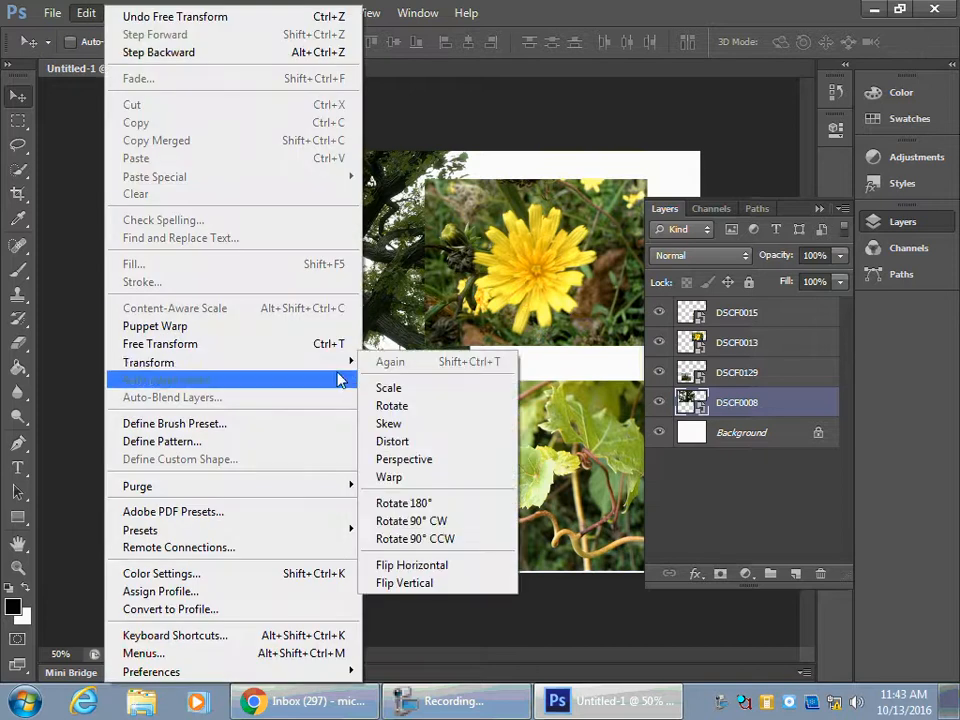
pyautogui.click(393, 404)
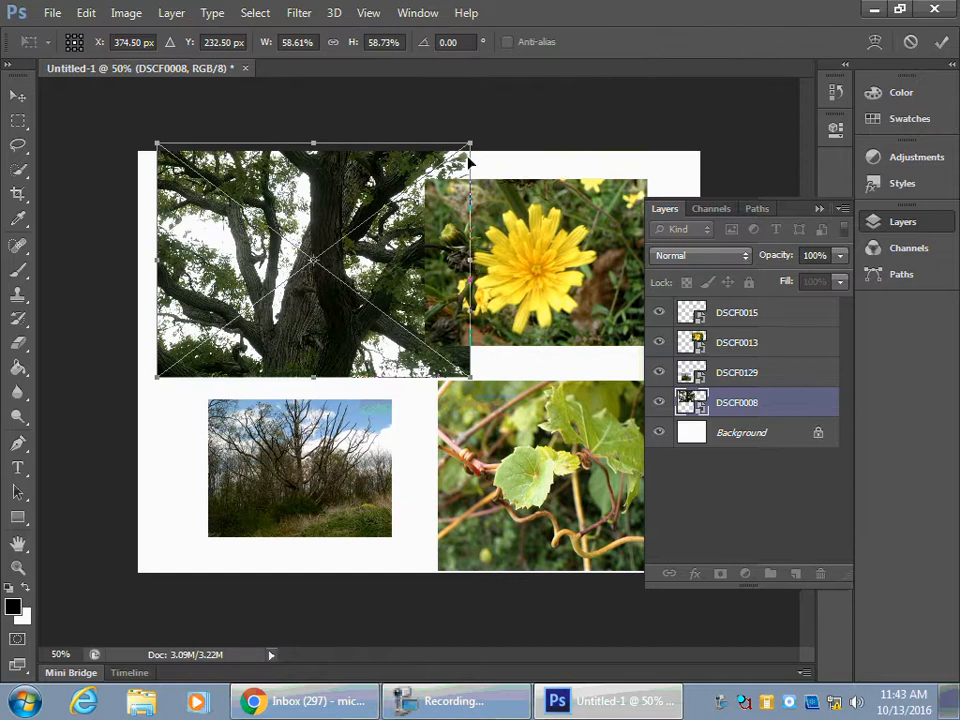
pyautogui.moveTo(472, 145); pyautogui.dragTo(455, 103)
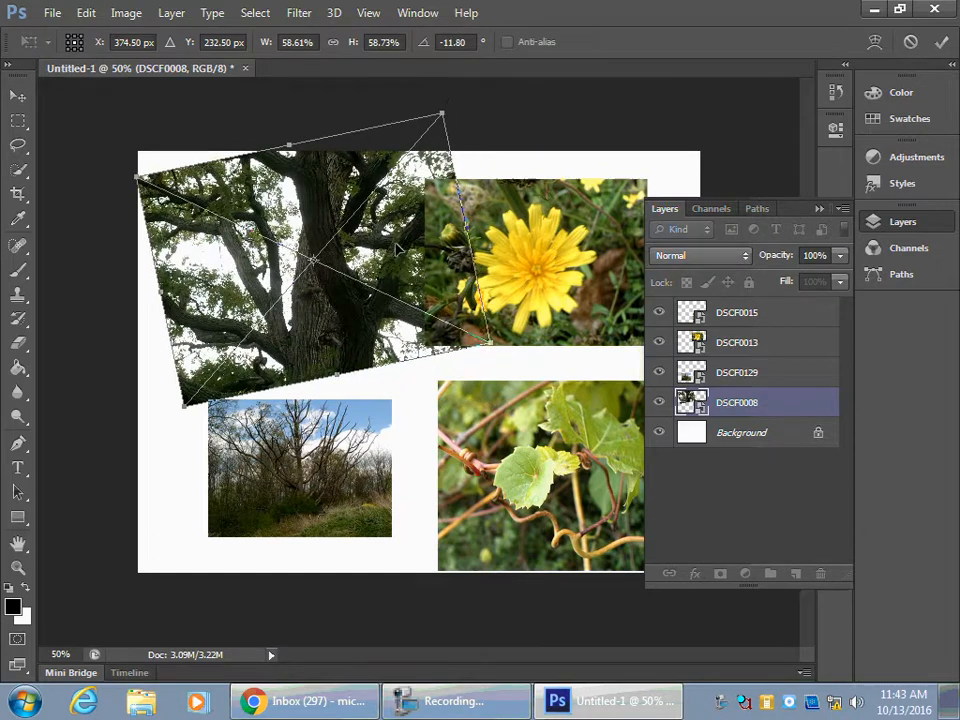
pyautogui.moveTo(397, 246); pyautogui.dragTo(376, 261)
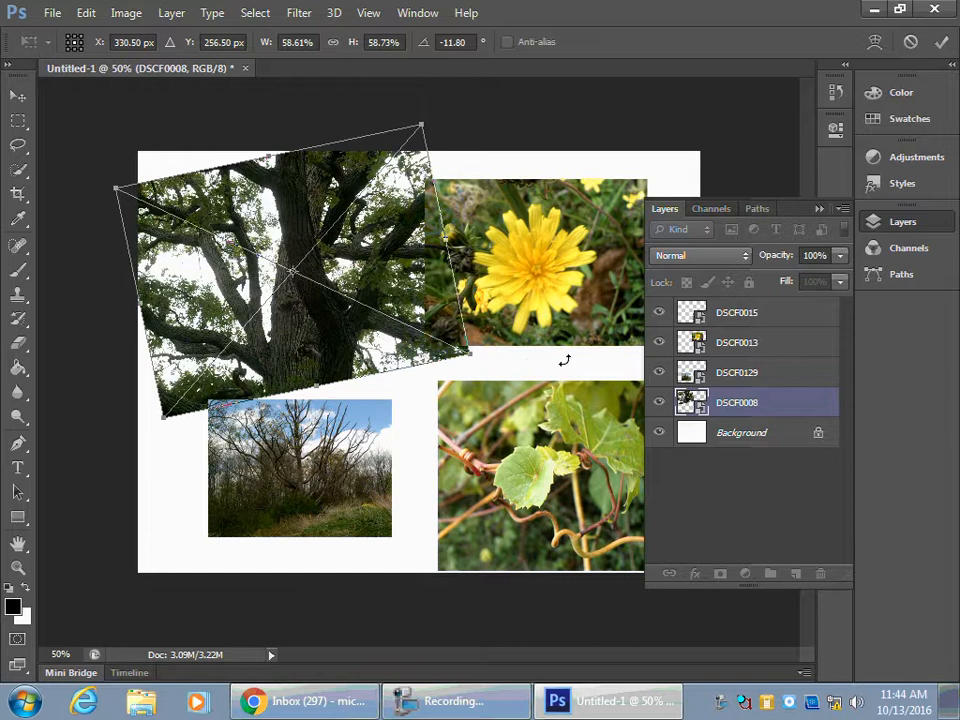
pyautogui.press('Return')
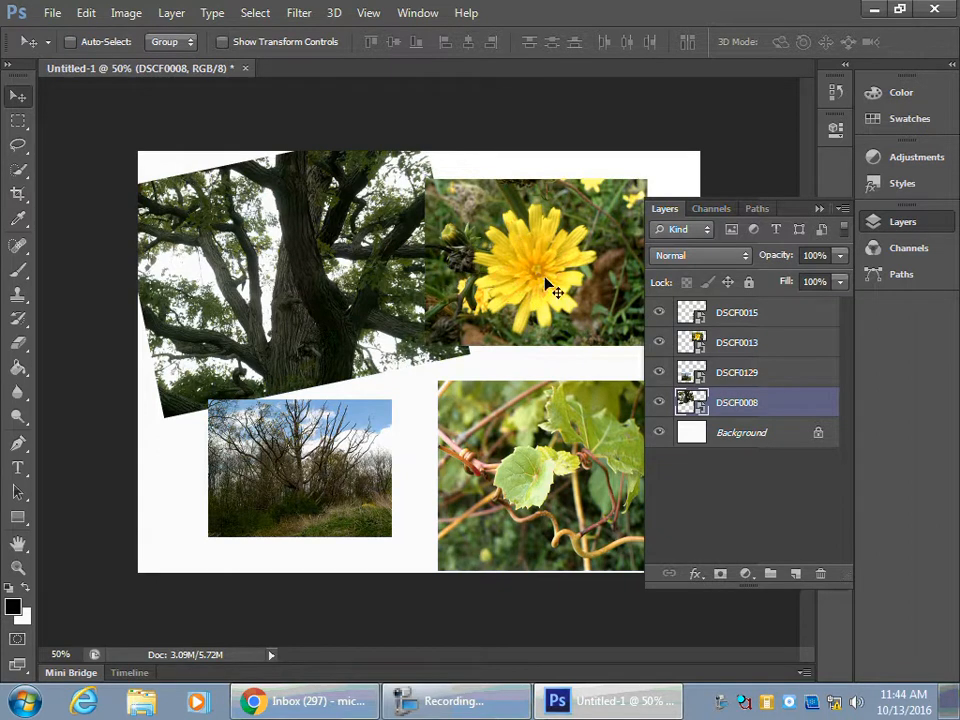
# Rotate the DSCF0013 flower photo slightly clockwise and move it down so it meets the vine photo.
pyautogui.click(740, 343)
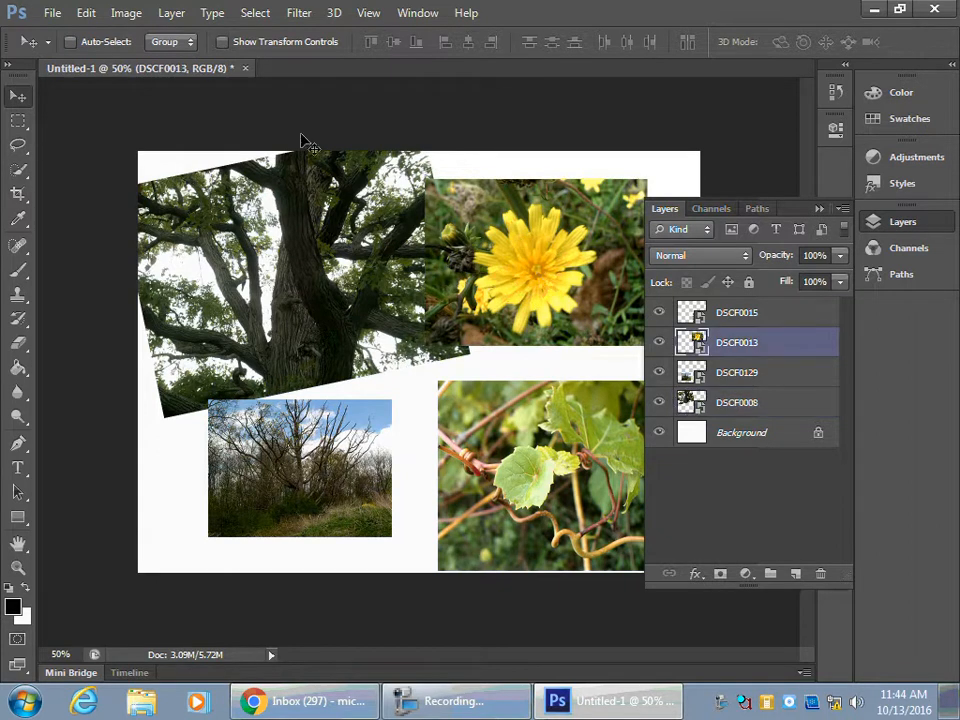
pyautogui.click(88, 12)
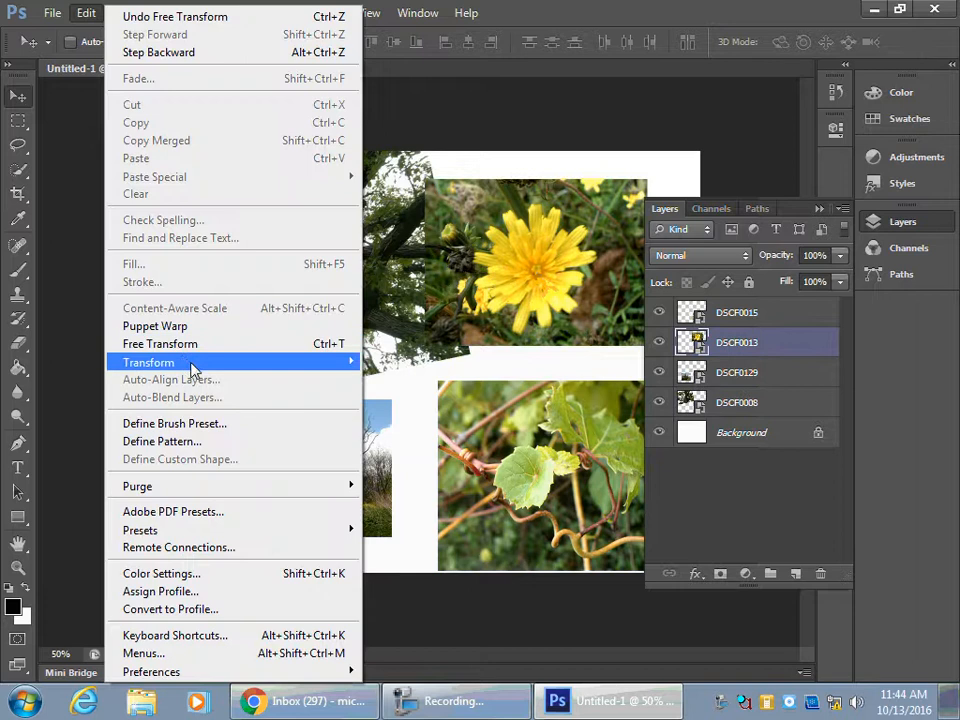
pyautogui.moveTo(141, 363)
pyautogui.click(410, 405)
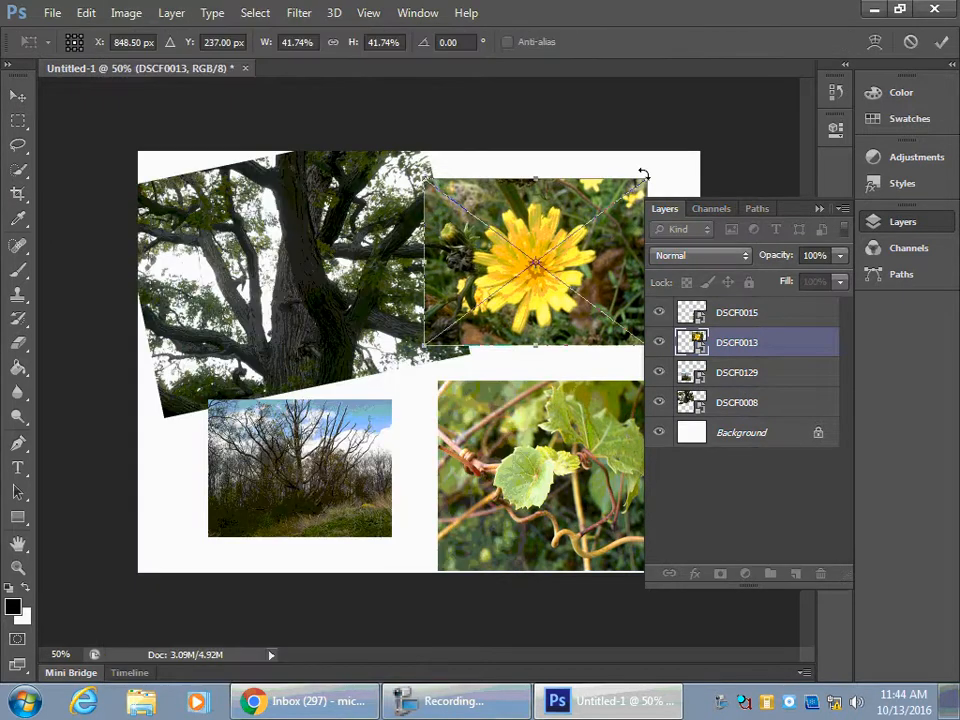
pyautogui.moveTo(643, 175); pyautogui.dragTo(668, 186)
pyautogui.moveTo(537, 225); pyautogui.dragTo(538, 257)
pyautogui.press('Return')
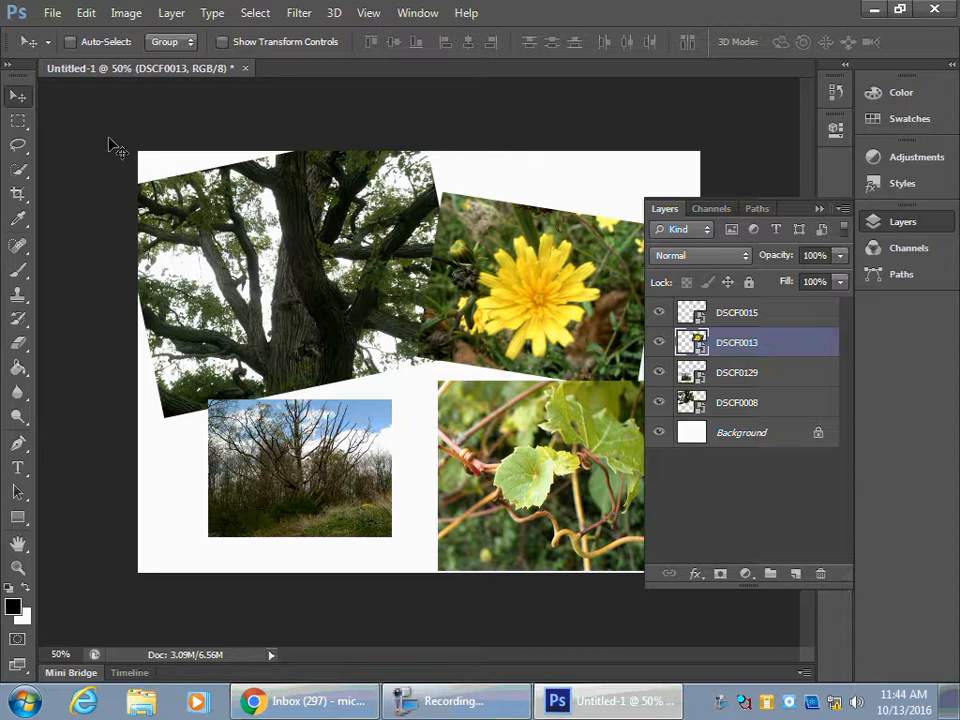
# Start saving the collage under a new name and open the third grade-4 class folder in the teacher's Elementary Classes folder on Shared Files (S:).
pyautogui.click(53, 13)
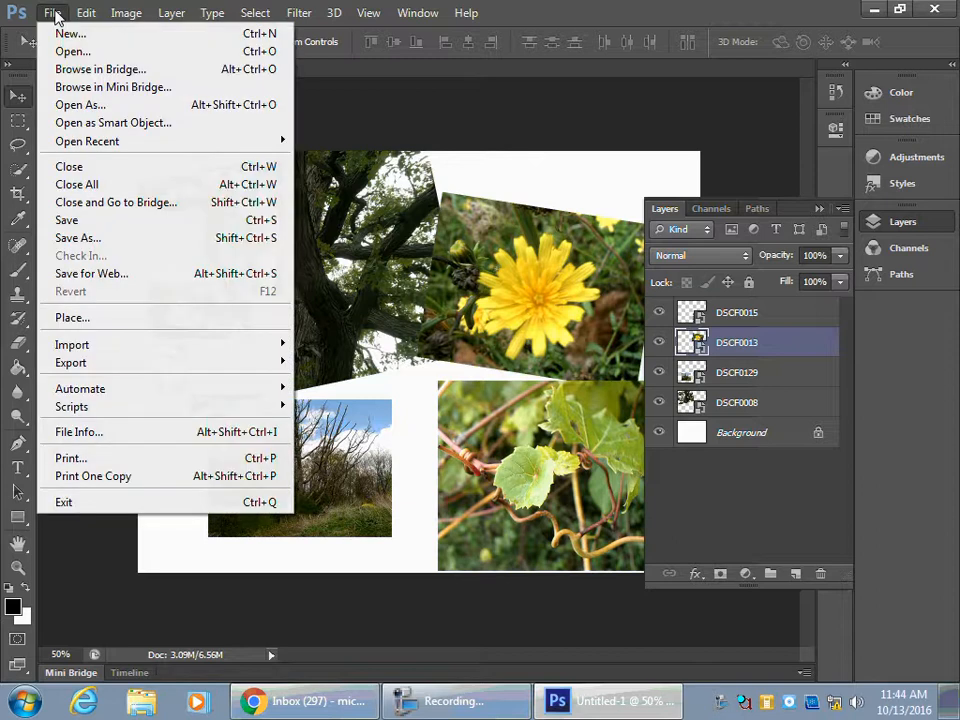
pyautogui.click(100, 238)
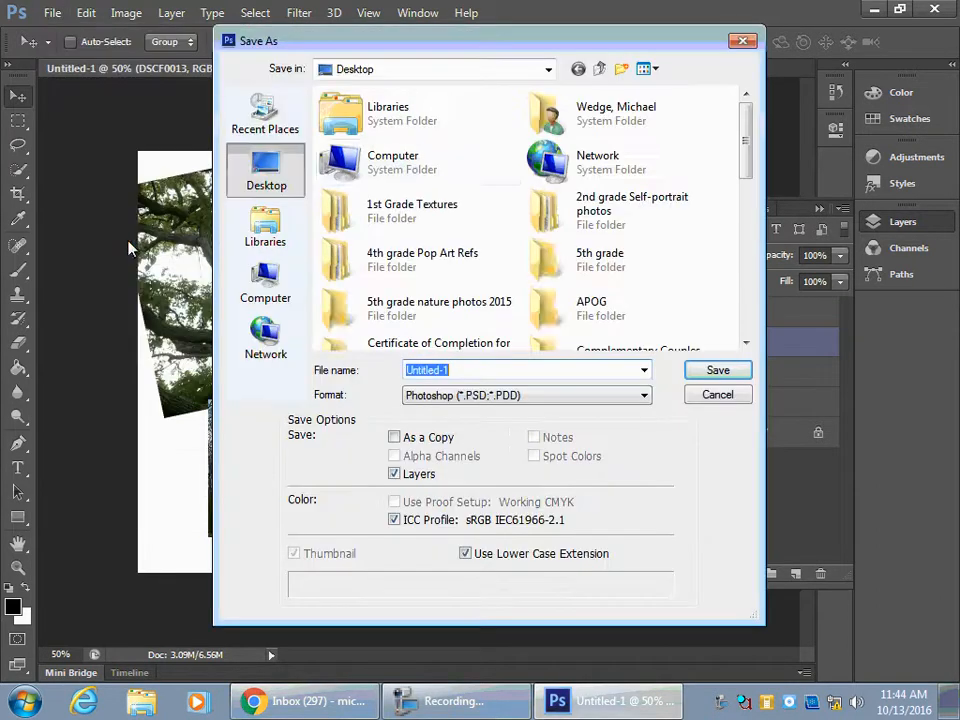
pyautogui.doubleClick(352, 175)
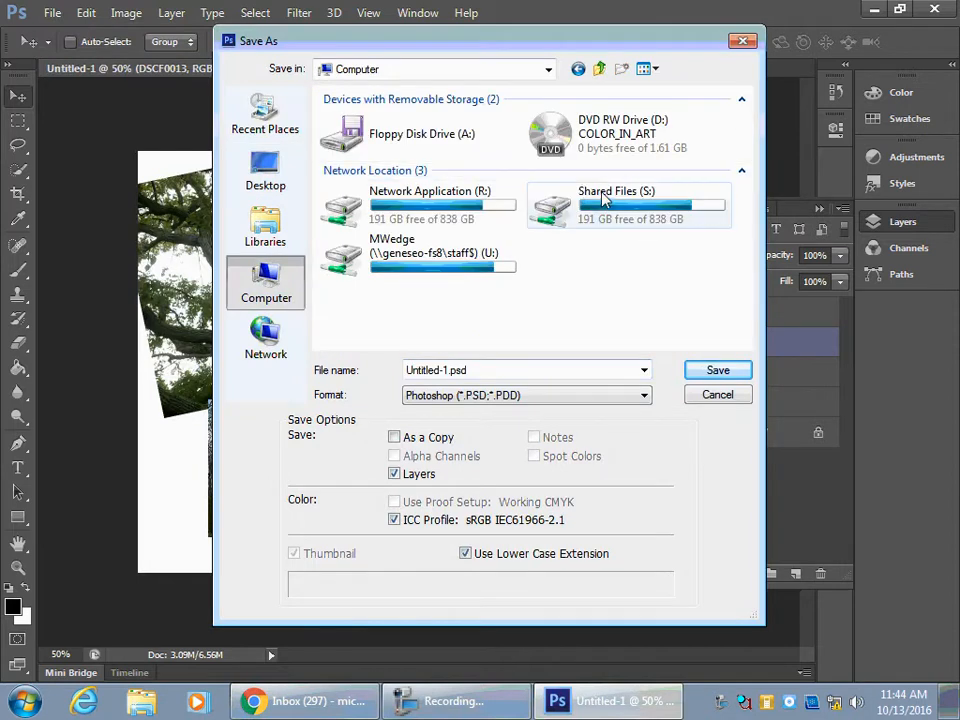
pyautogui.doubleClick(604, 199)
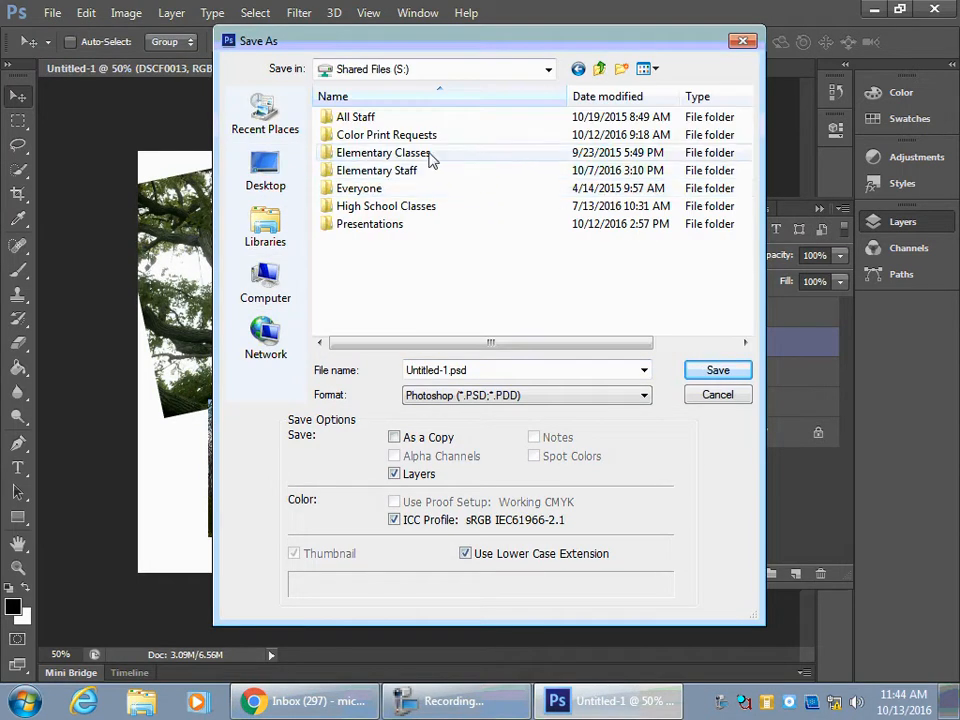
pyautogui.doubleClick(383, 153)
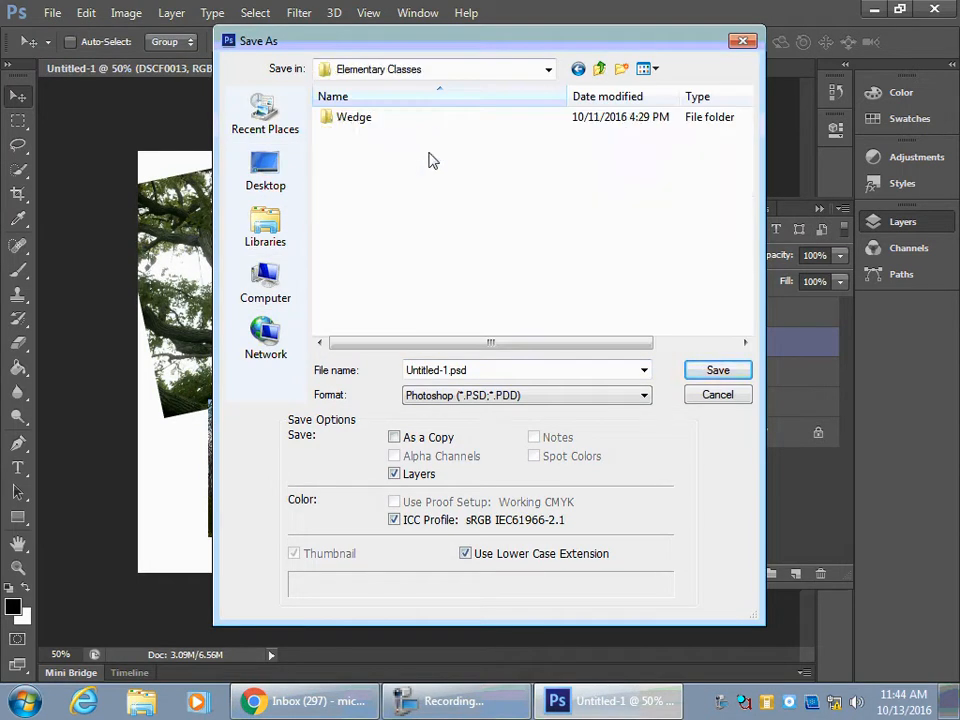
pyautogui.doubleClick(372, 121)
pyautogui.scroll(-2, 425, 200)
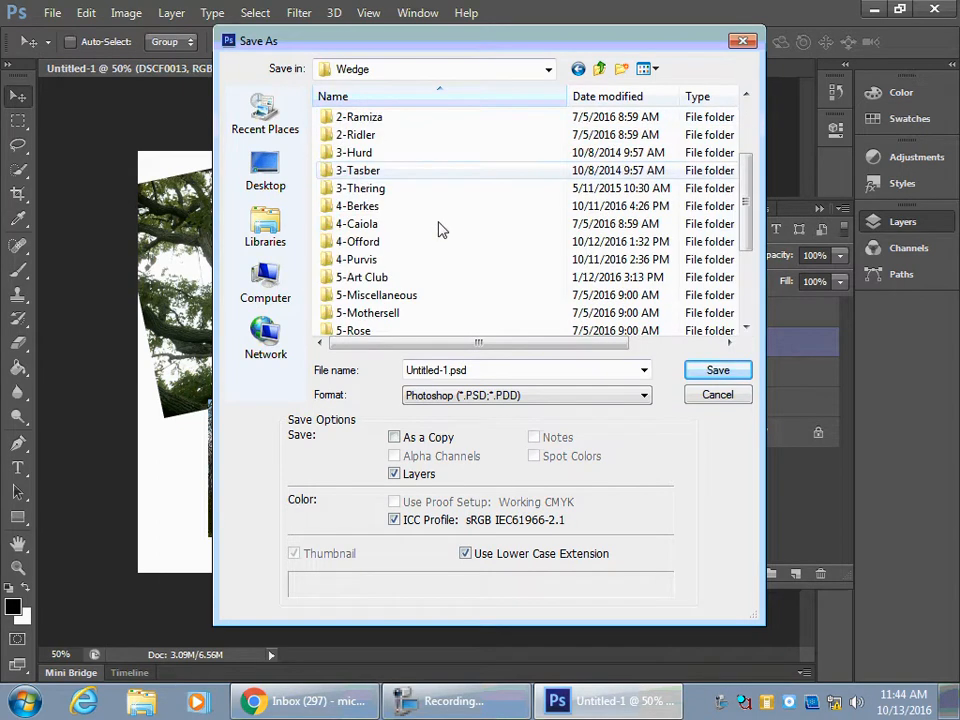
pyautogui.click(380, 243)
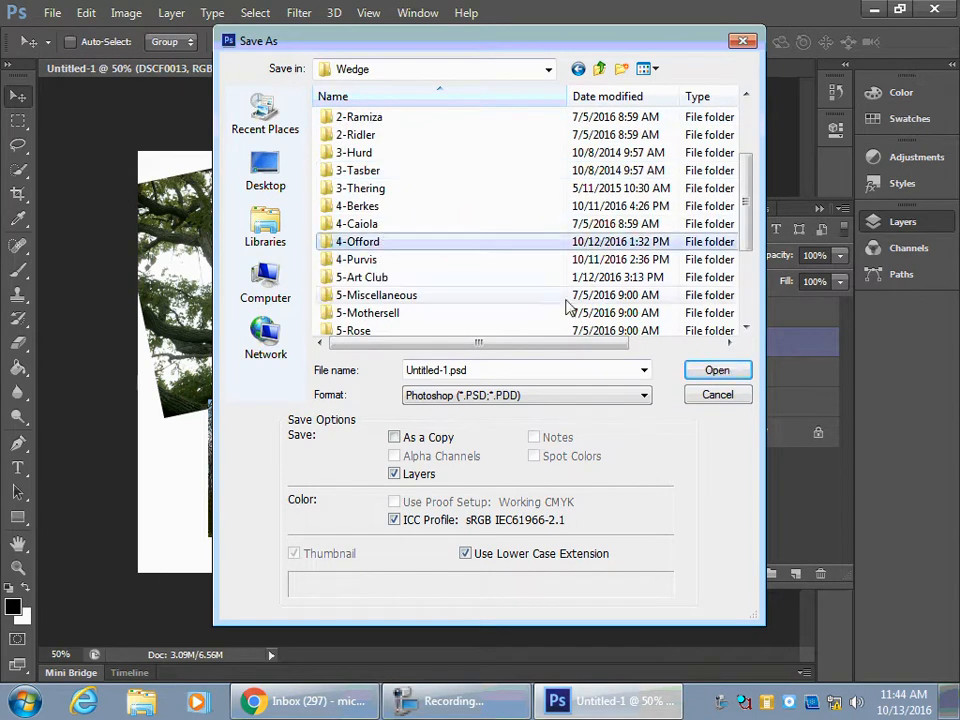
pyautogui.click(717, 371)
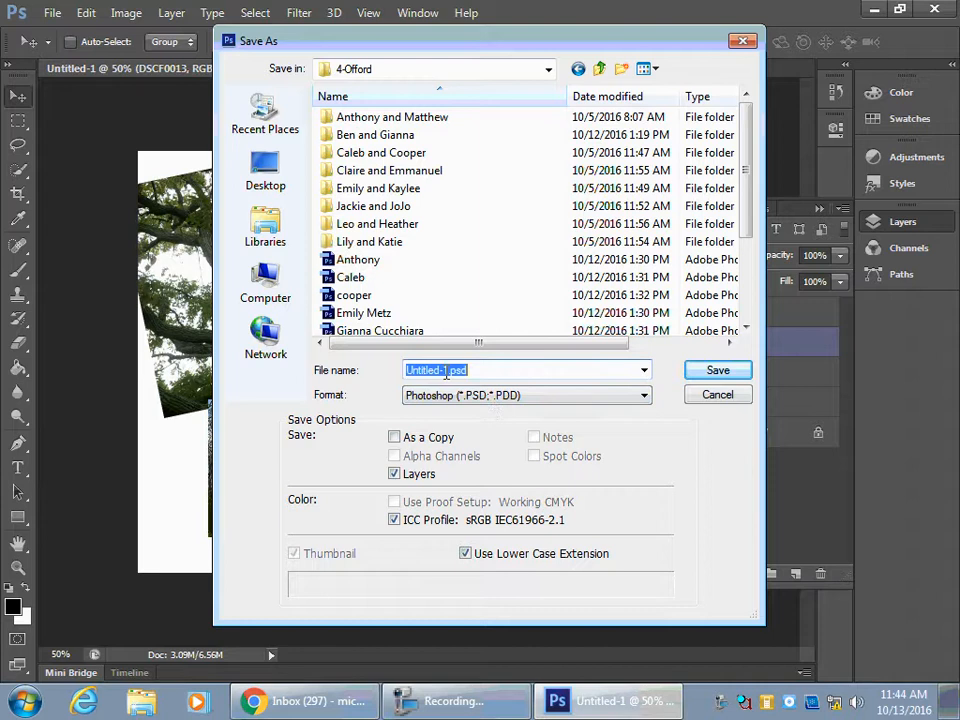
# Save the collage in Photoshop format under the teacher's title and surname, replacing the existing file and keeping Maximize Compatibility on.
pyautogui.write('Mr')
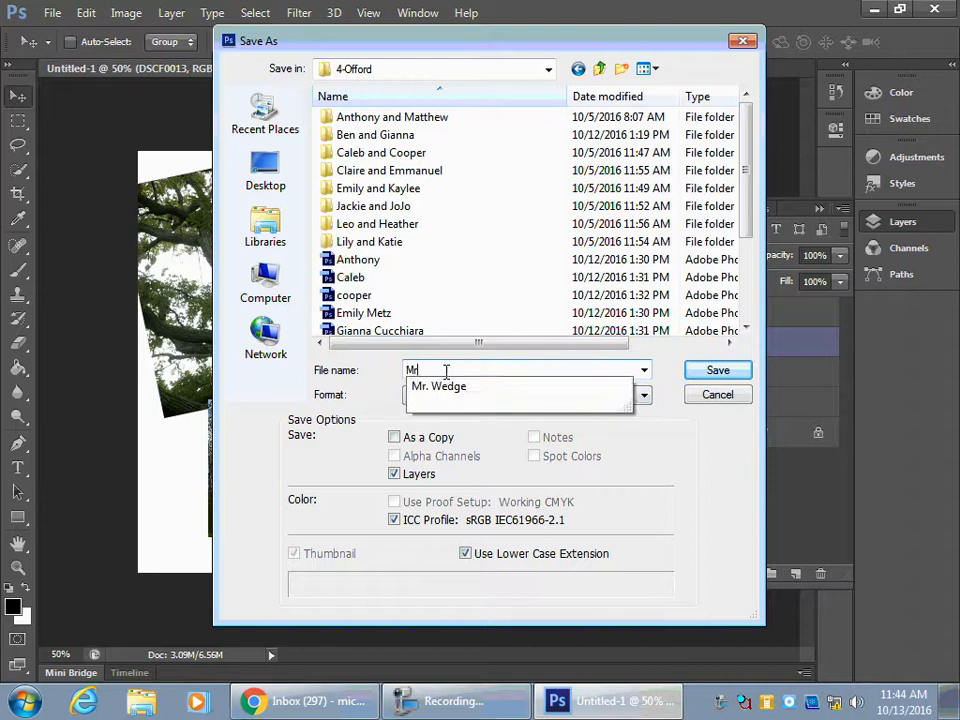
pyautogui.write('. Wedge')
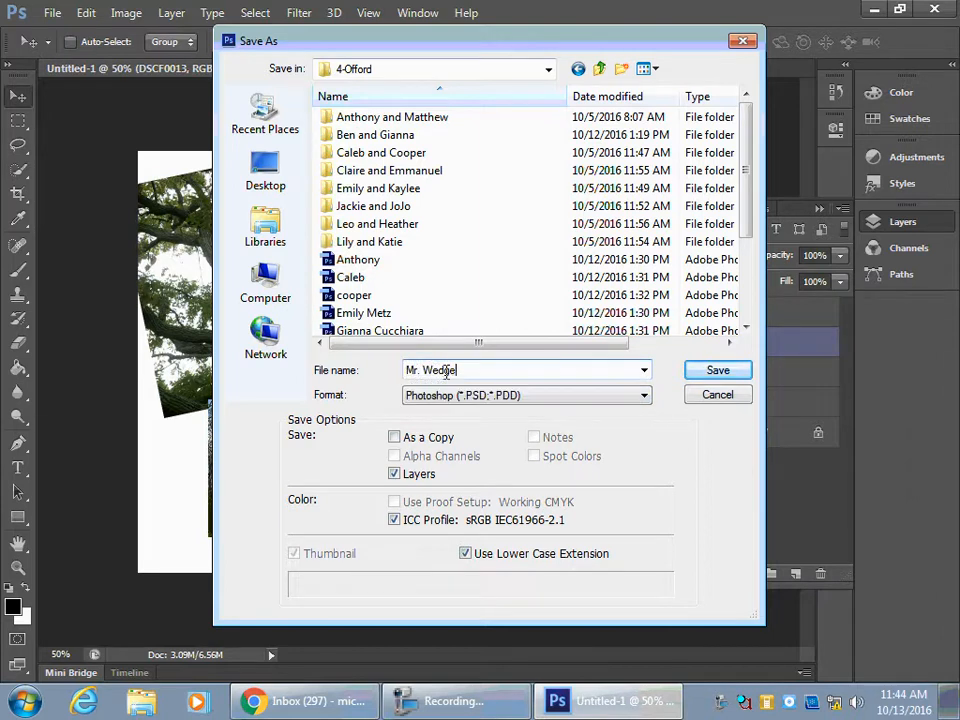
pyautogui.click(719, 373)
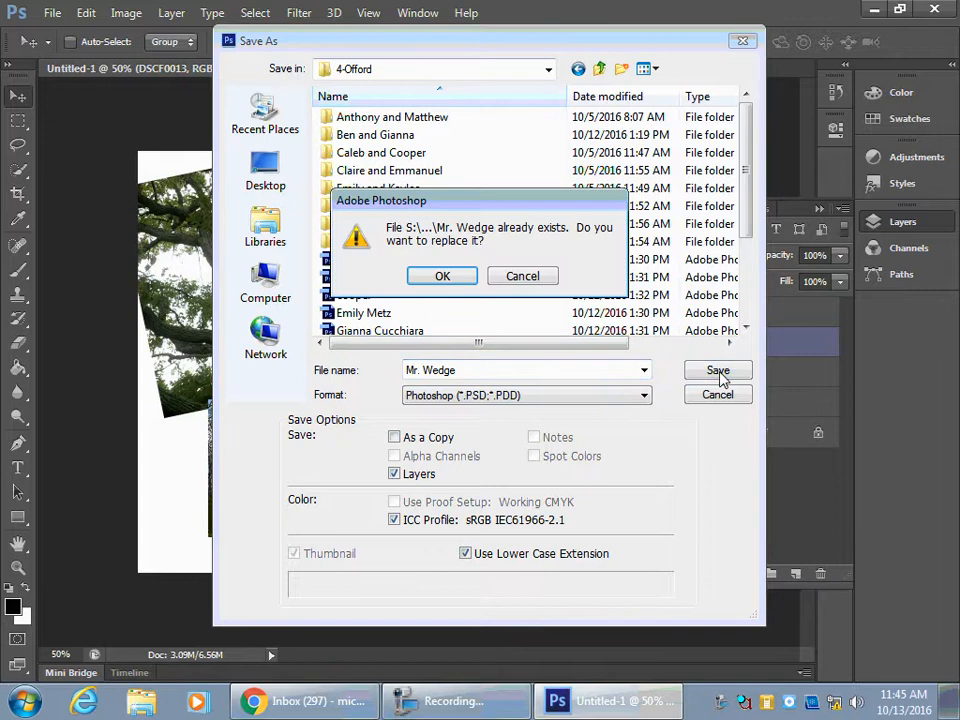
pyautogui.click(463, 279)
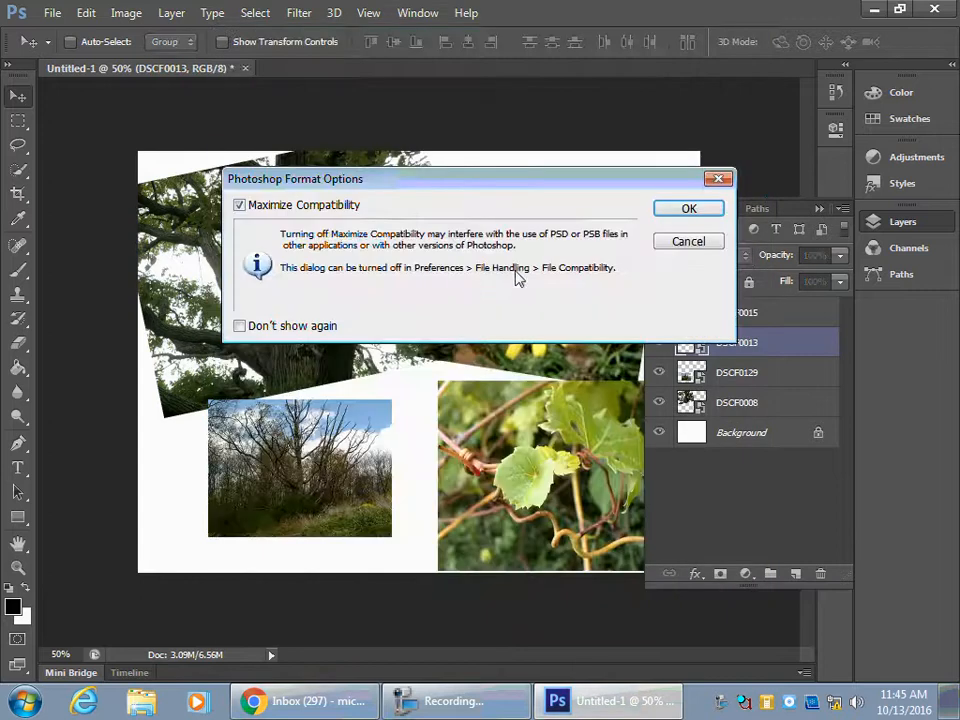
pyautogui.click(682, 210)
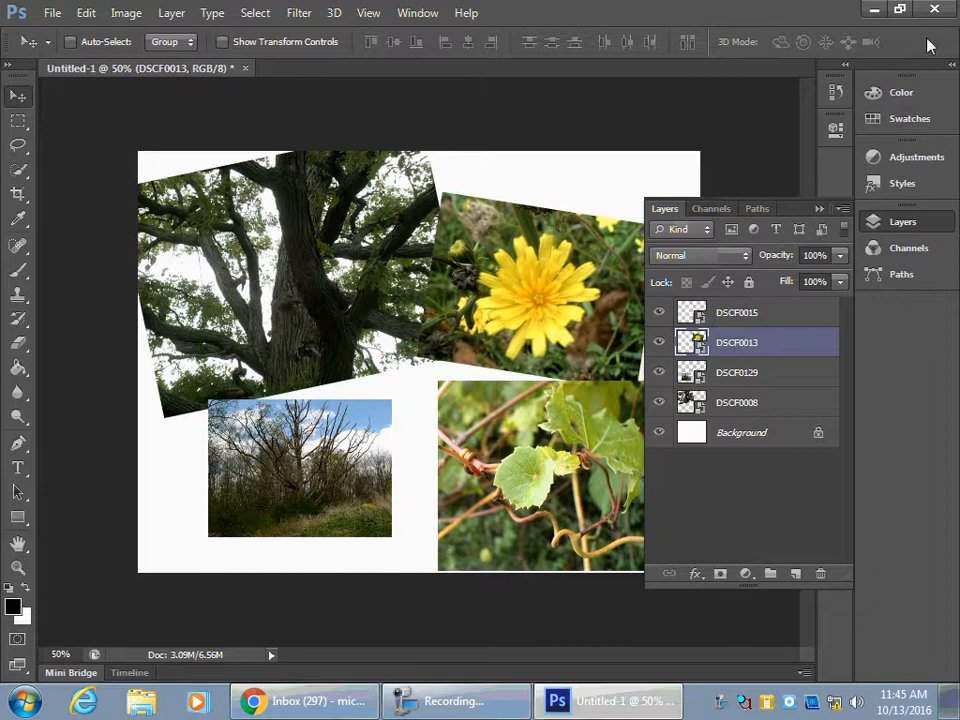